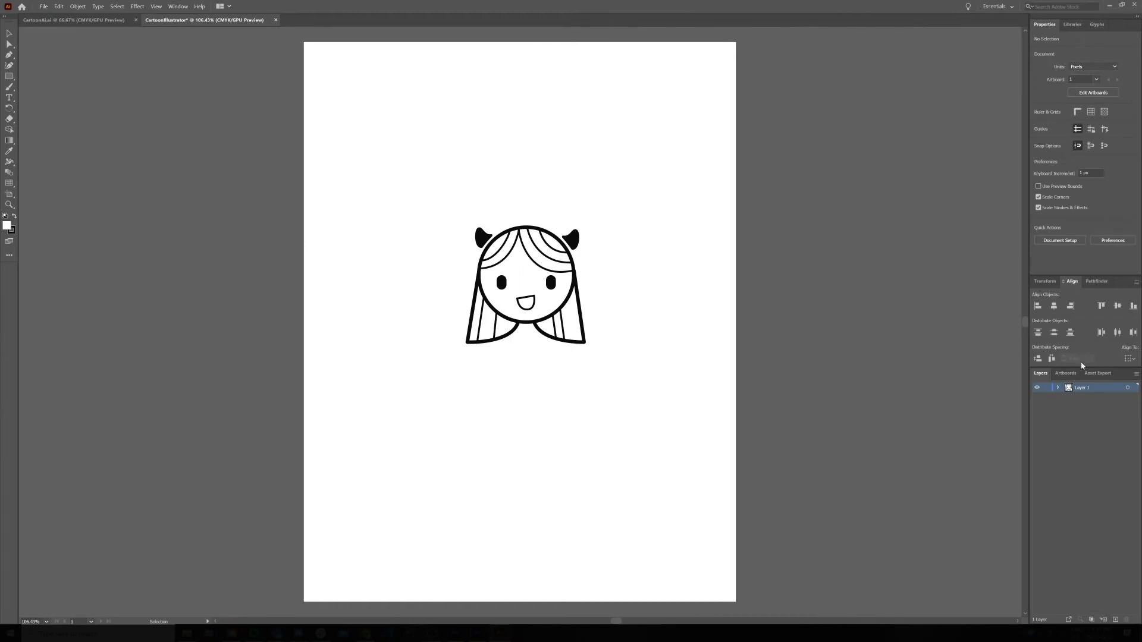
- Expand Layer 1 to examine the separate paths that make up the cartoon face
click(1058, 388)
mouse_move(1092, 549)
mouse_down()
mouse_move(1062, 399)
mouse_move(1094, 553)
mouse_up()
click(1059, 388)
click(1059, 389)
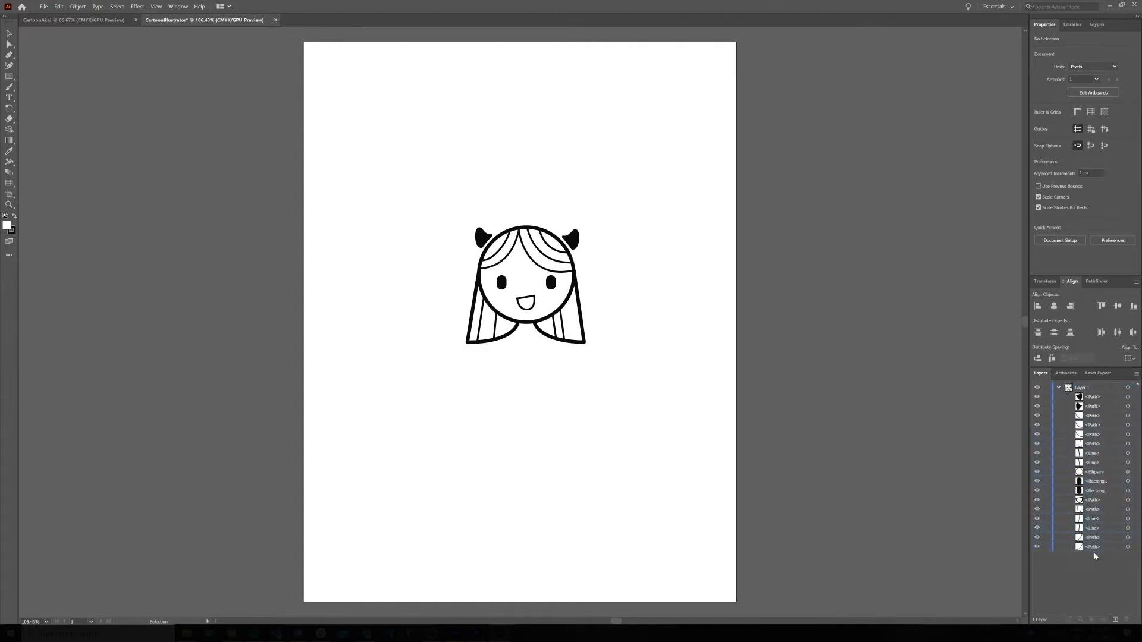
click(1059, 389)
click(1059, 388)
- Resize the artboard to 1080 px wide and 720 px high
click(12, 194)
double_click(1099, 64)
text(1080)
key(Tab)
text(7)
key(Return)
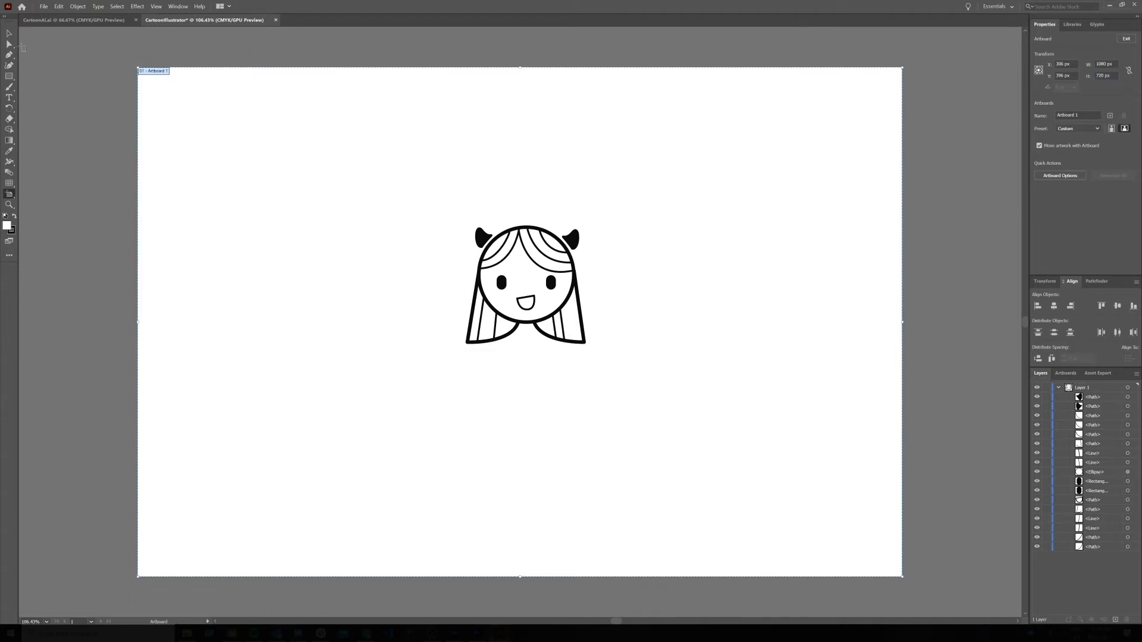
click(9, 33)
click(1058, 387)
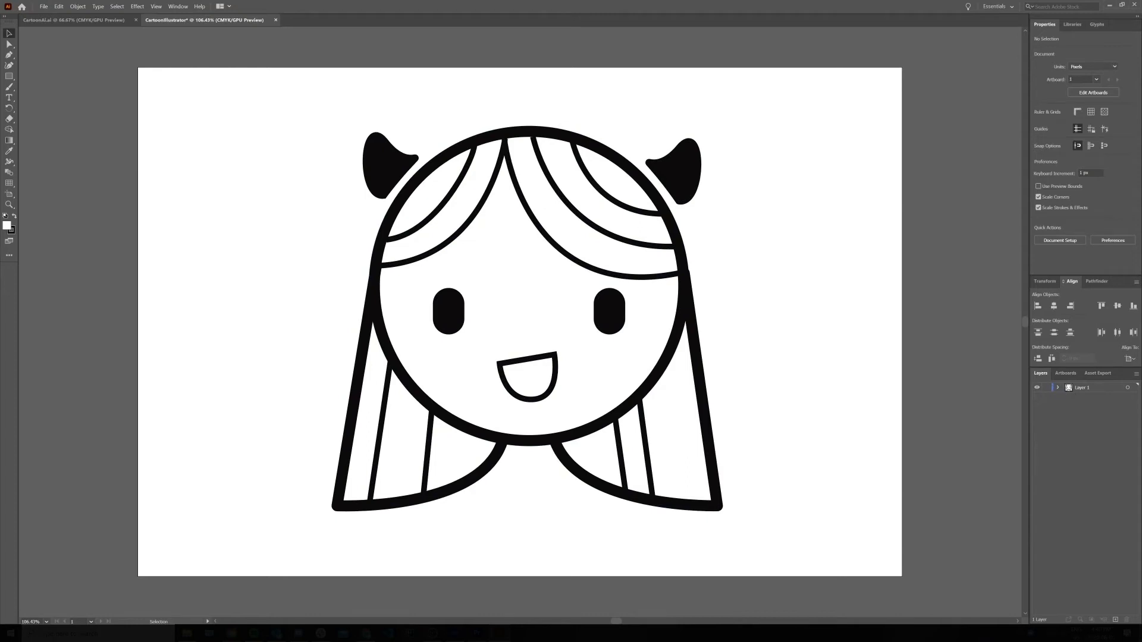
click(1115, 619)
click(1115, 619)
click(1116, 619)
click(1116, 620)
click(1116, 620)
click(1116, 619)
click(1115, 620)
click(1070, 455)
click(1059, 453)
click(1122, 463)
drag(1107, 467, 1097, 444)
- Release all the artwork in Layer 1 to individual layers using the Sequence option
click(1129, 388)
click(1136, 374)
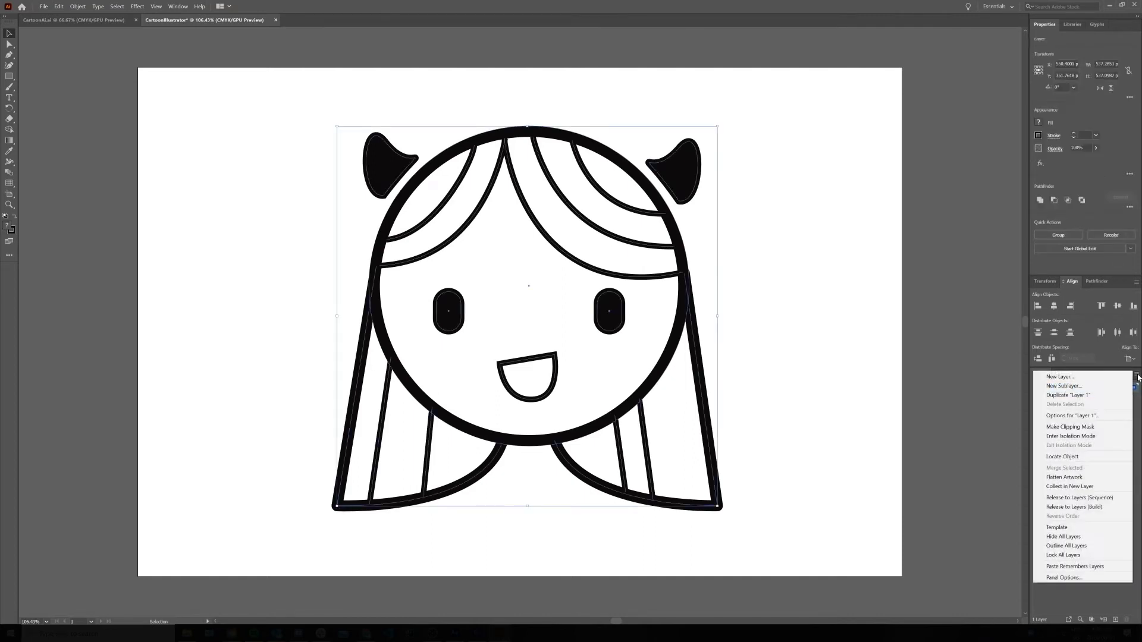
click(1080, 498)
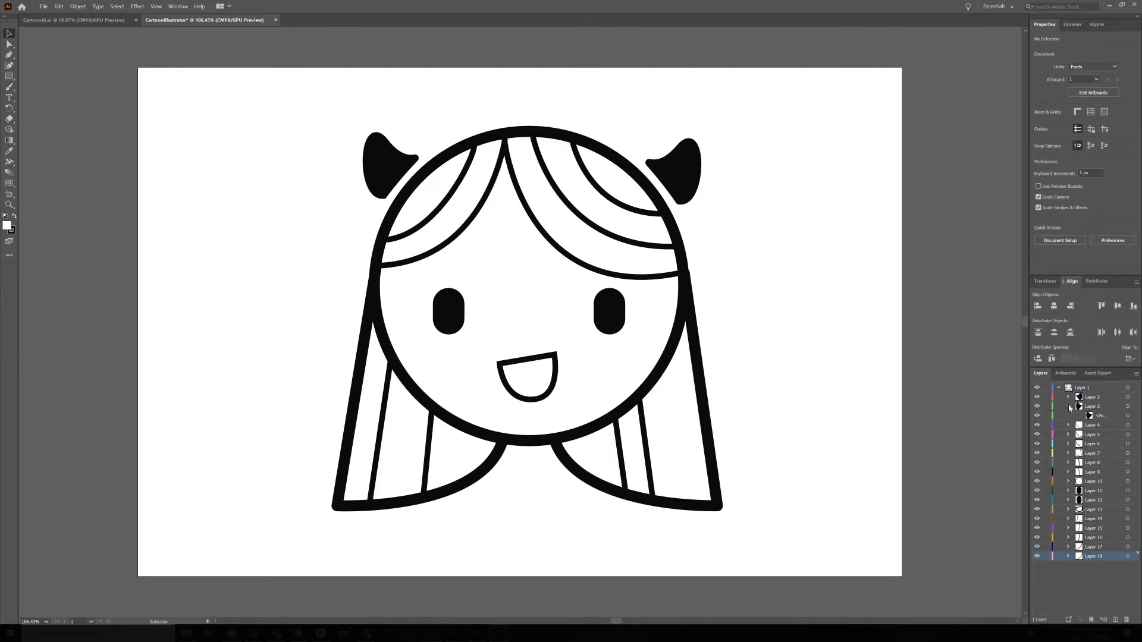
- Move all released sublayers out of Layer 1 to the top level and delete the emptied Layer 1
drag(1111, 565, 1079, 387)
click(1099, 547)
click(1125, 620)
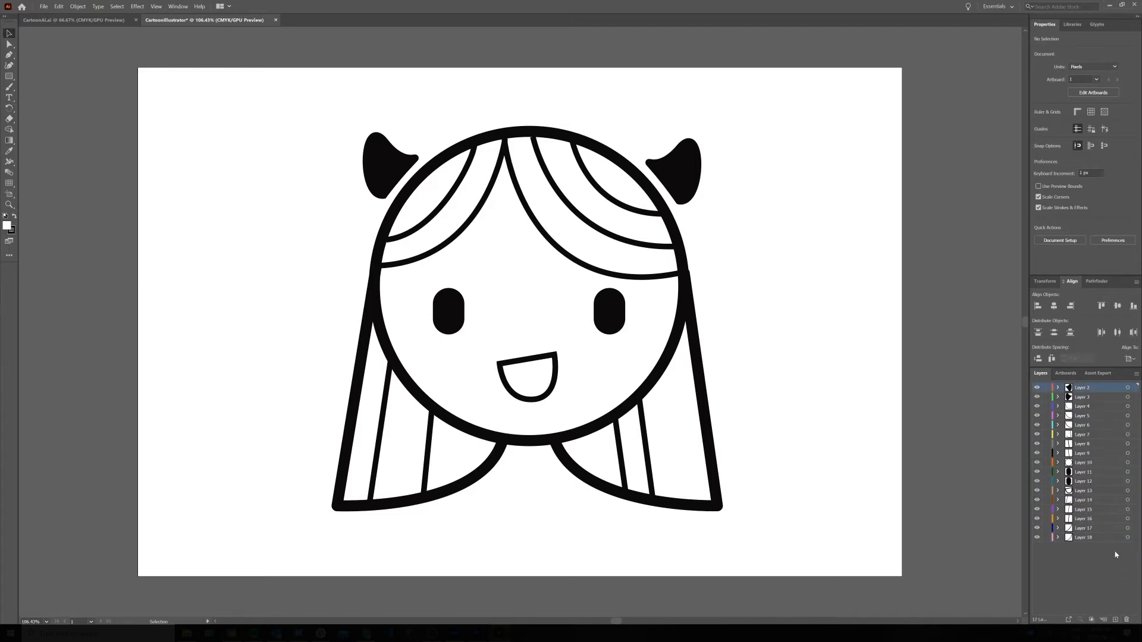
- Rename the two horn layers RHorn and LHorn
double_click(1085, 390)
text(RHorn)
key(Return)
double_click(1090, 397)
text(L)
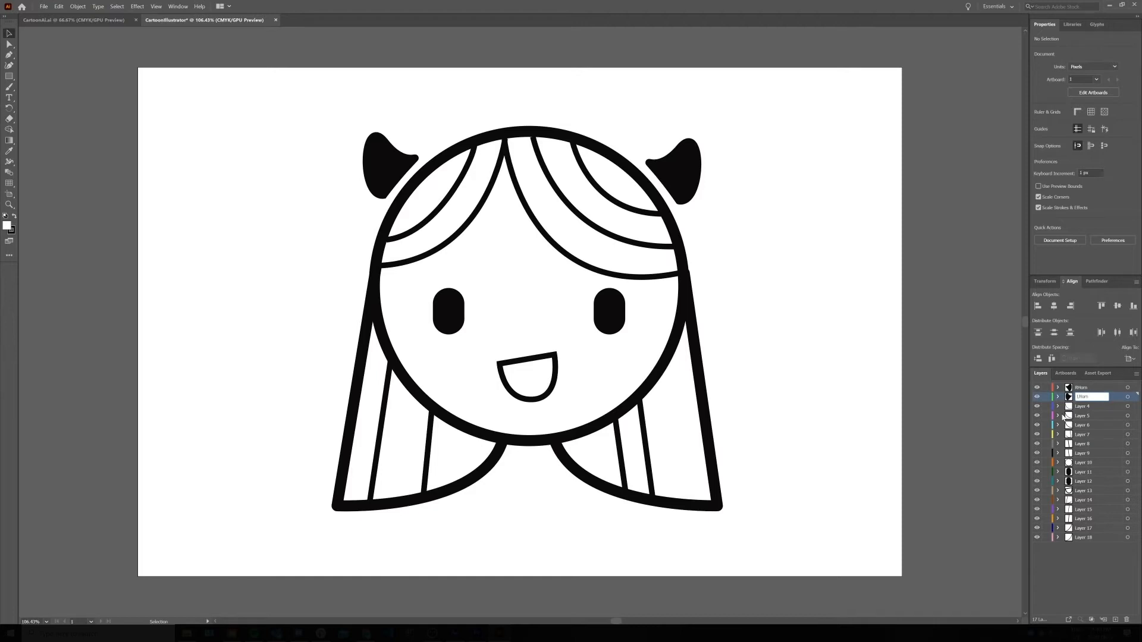
key(Return)
- Rename the three layers below the horns RBang 1, RBang 2 and RBang 3
double_click(1083, 408)
click(1128, 425)
text(LBang 1)
key(Return)
double_click(1082, 416)
text(LBang 2)
key(Return)
double_click(1082, 425)
text(LBang 3)
key(Return)
- Rename the first right hair layer RHair 1 and the head circle's layer Face
double_click(1083, 435)
text(RHair 1)
key(Return)
double_click(1096, 444)
click(613, 354)
text(Face)
key(Return)
- Rename the eye layers REye and LEye, and name the second left hair layer LHair 2
double_click(1083, 471)
text(REye)
key(Return)
double_click(1127, 481)
text(LEye)
click(570, 355)
text(LHAir 2)
key(Tab)
key(Tab)
key(Tab)
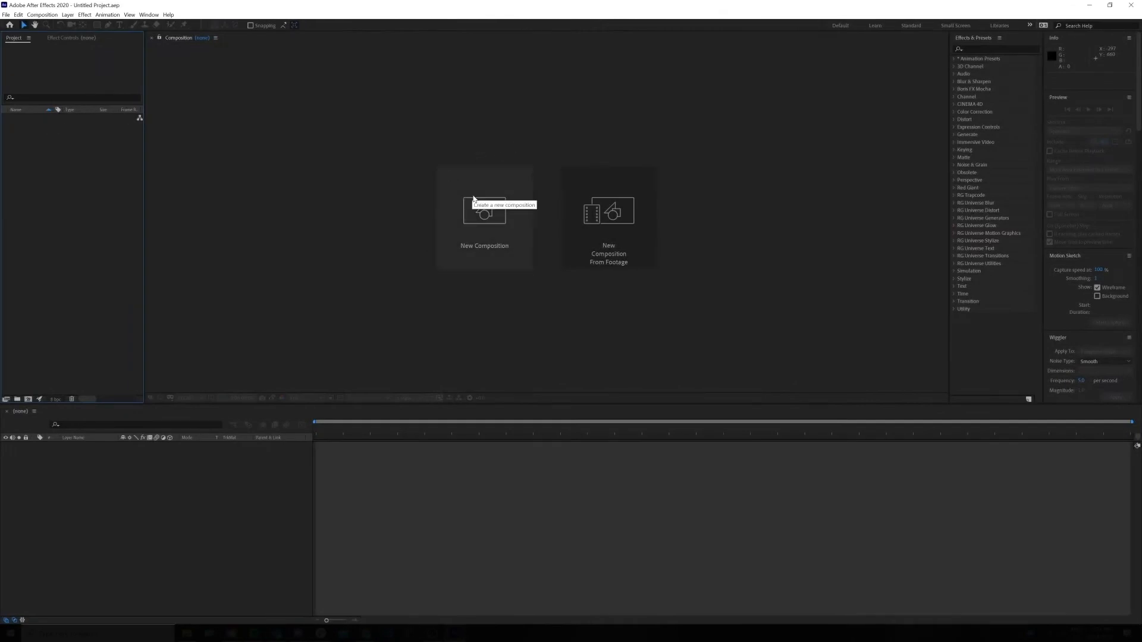
- Switch to After Effects and create a new composition named Cartoon Animation
click(473, 198)
text(Cartoon Animation)
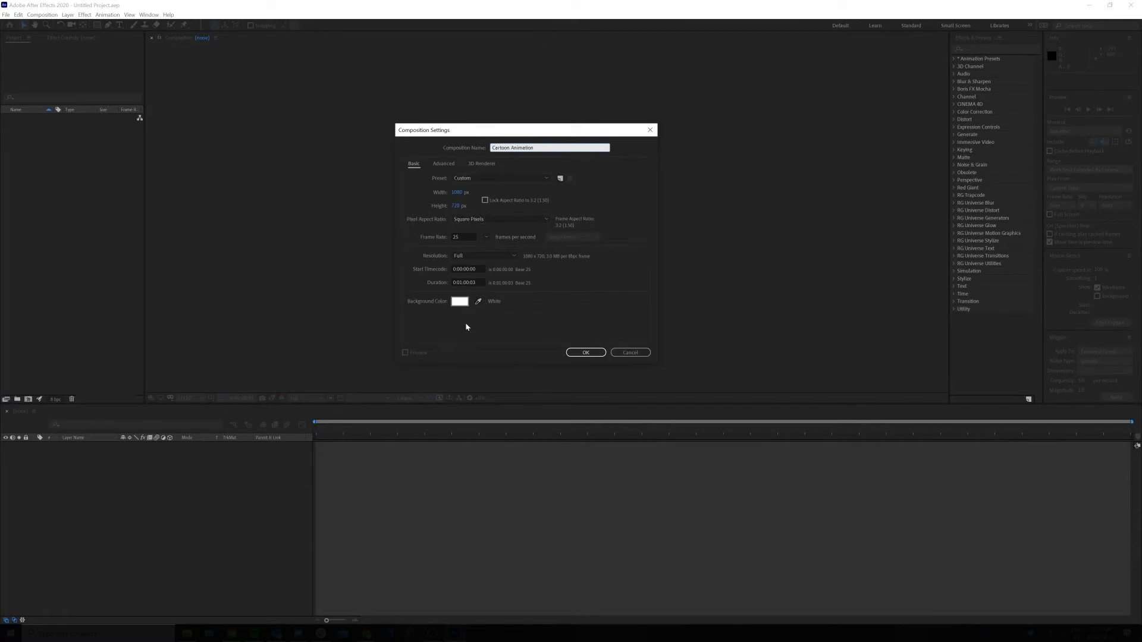
click(582, 352)
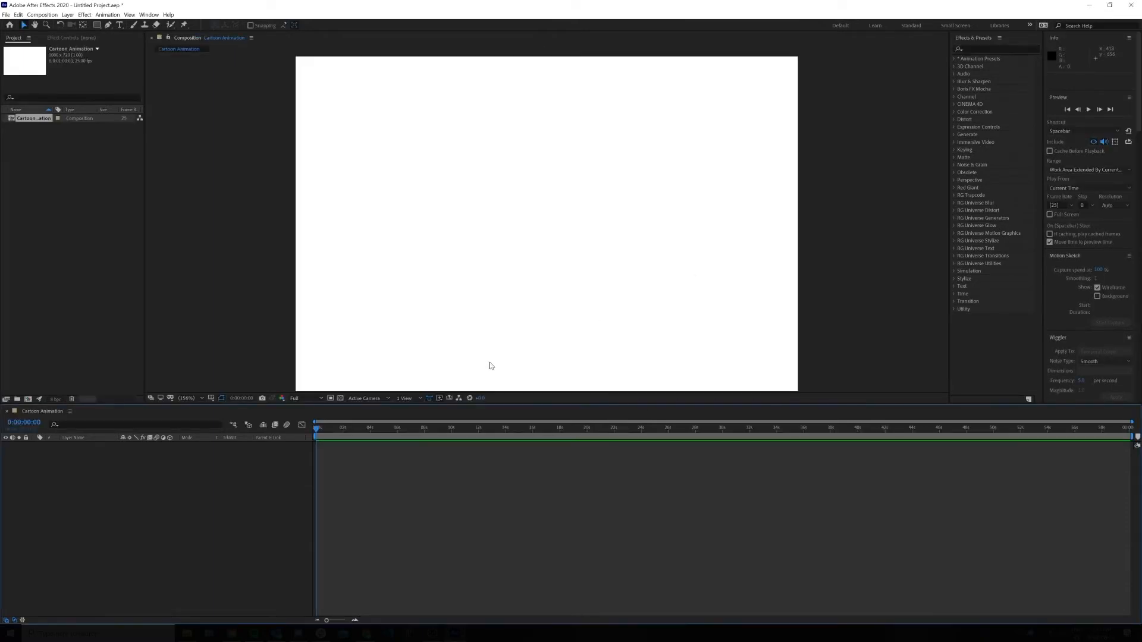
- Import the CartoonAi Illustrator file as a composition with Layer Size footage dimensions and place it in the Cartoon Animation timeline
key(alt+Tab)
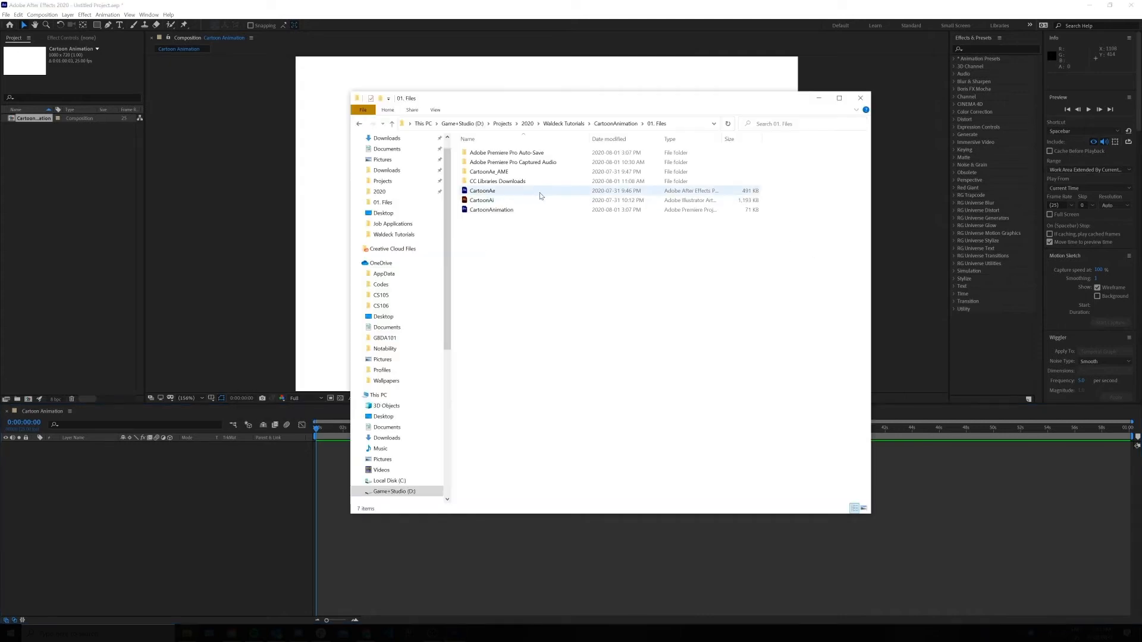
drag(539, 200, 100, 196)
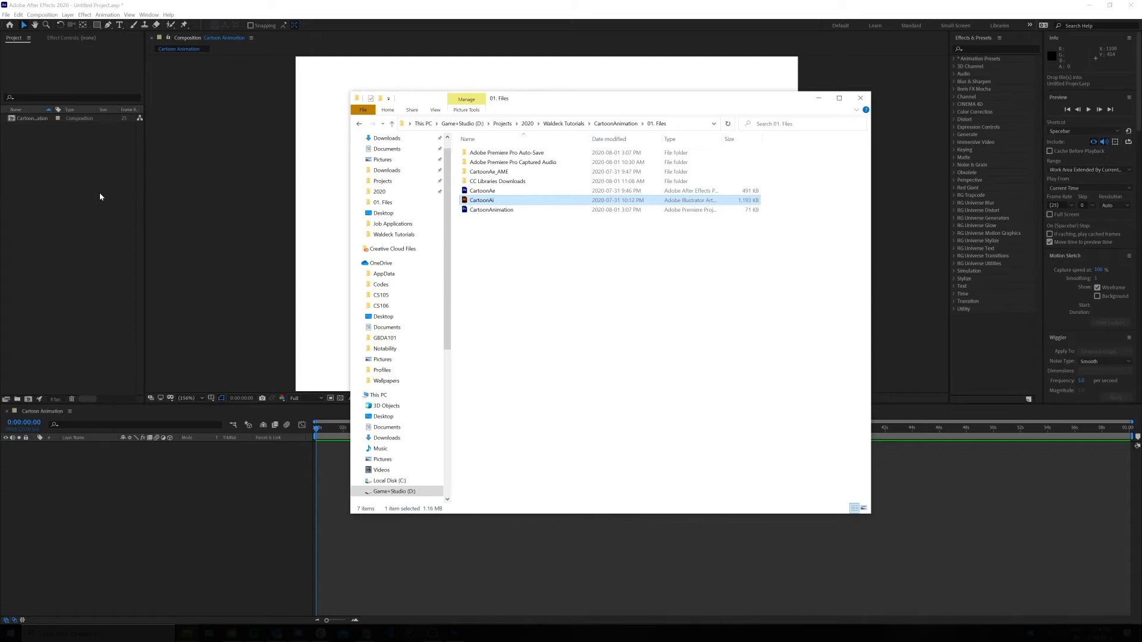
drag(100, 196, 100, 196)
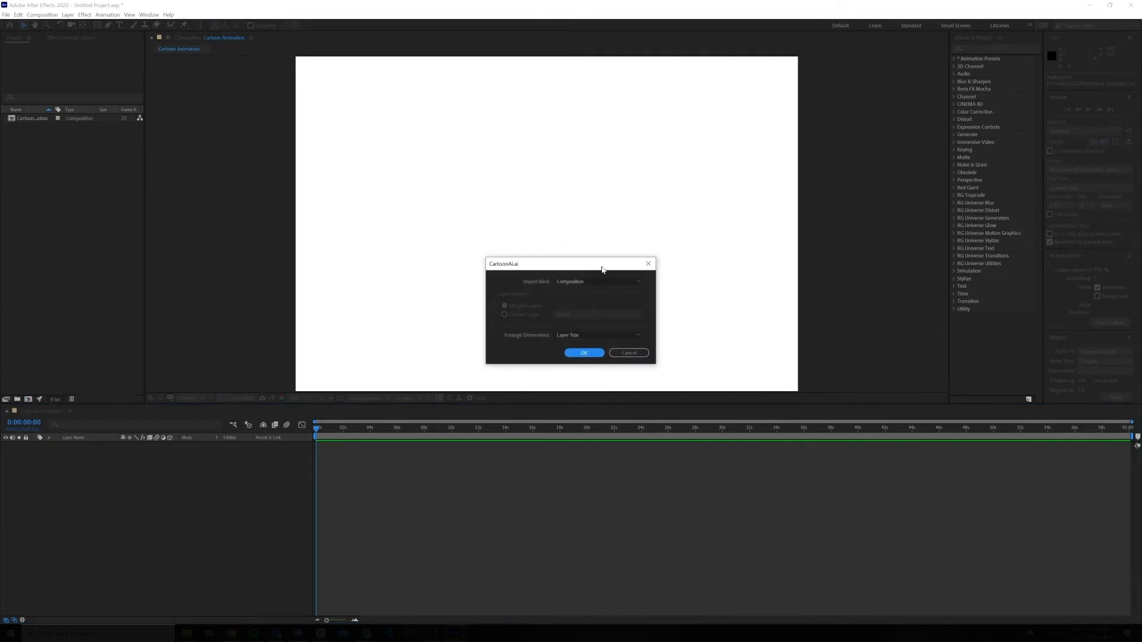
click(594, 351)
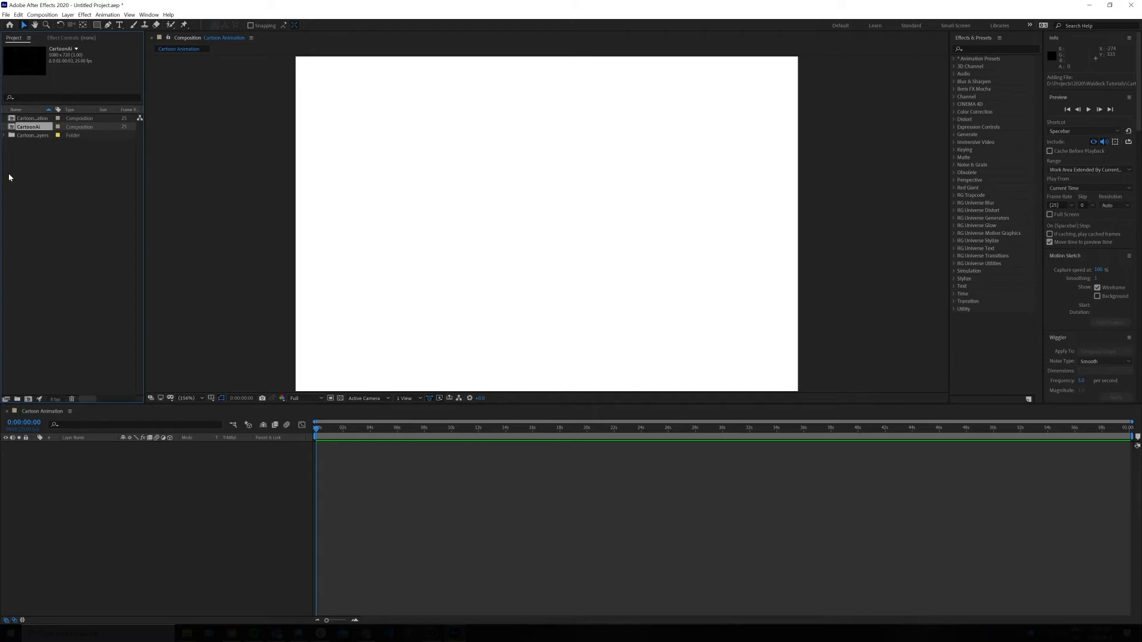
drag(29, 126, 117, 469)
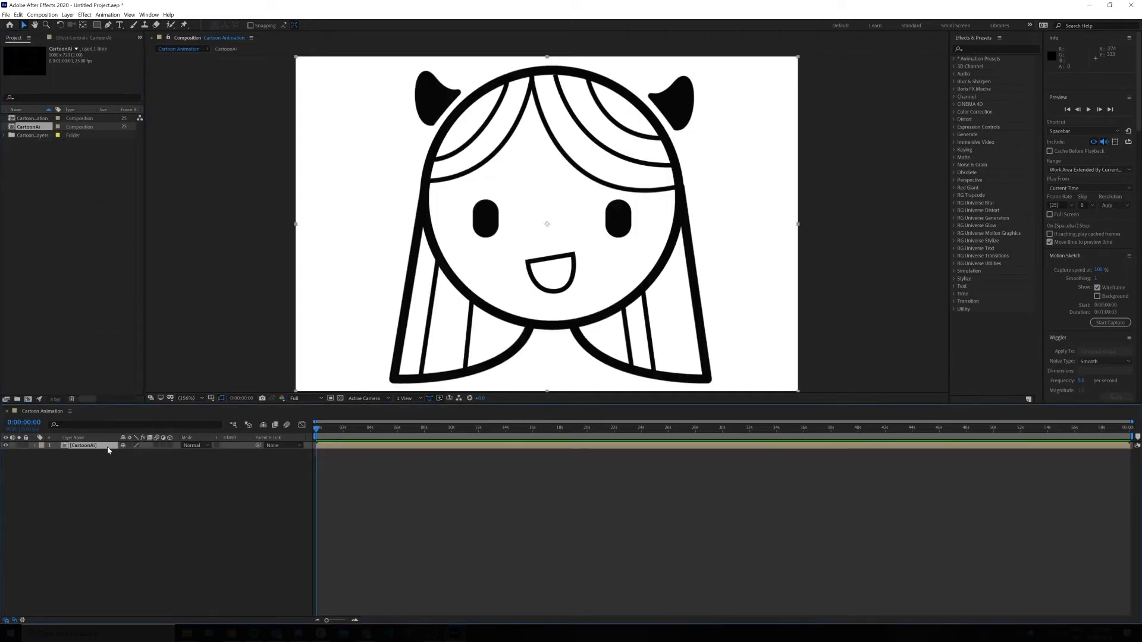
- Open the nested CartoonAi composition and create shapes from all of its vector layers
double_click(78, 447)
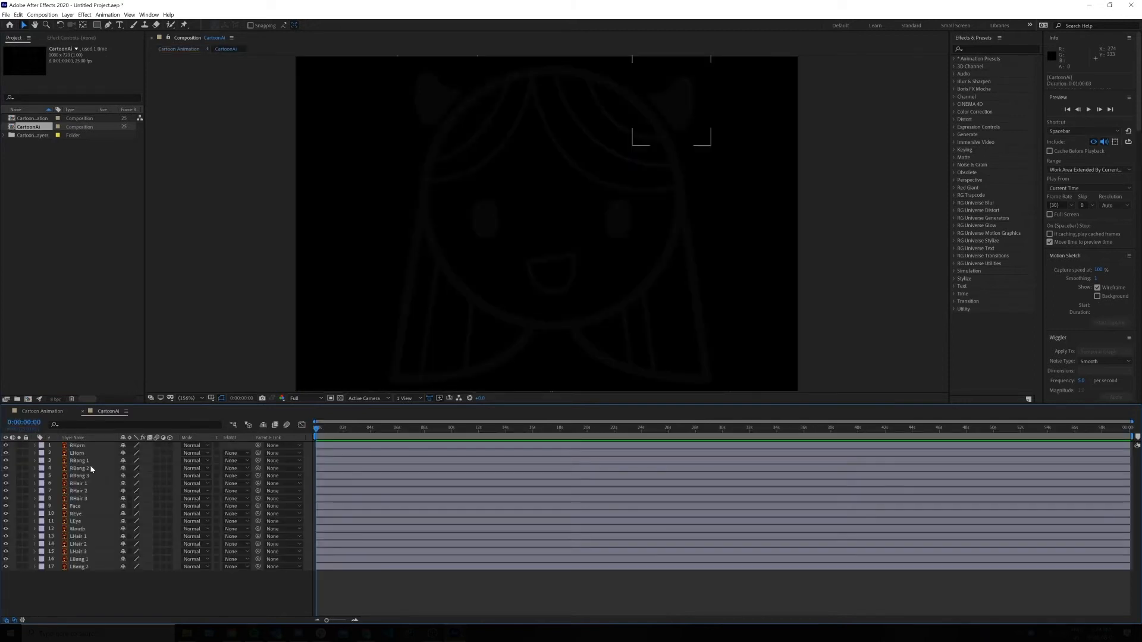
drag(86, 597, 85, 450)
right_click(85, 450)
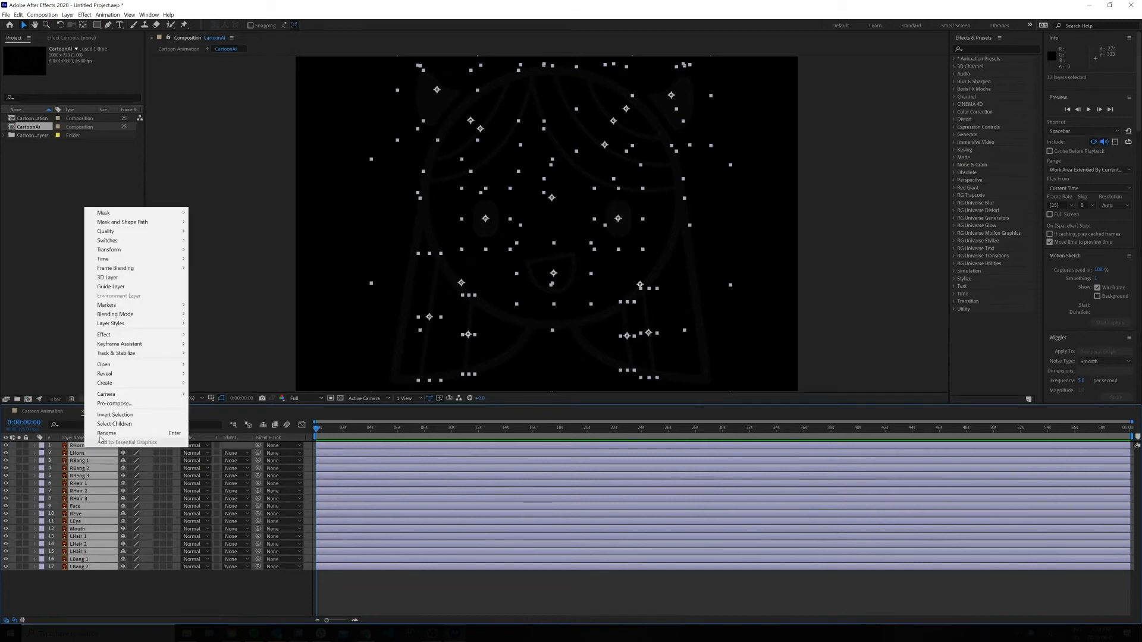
mouse_move(135, 383)
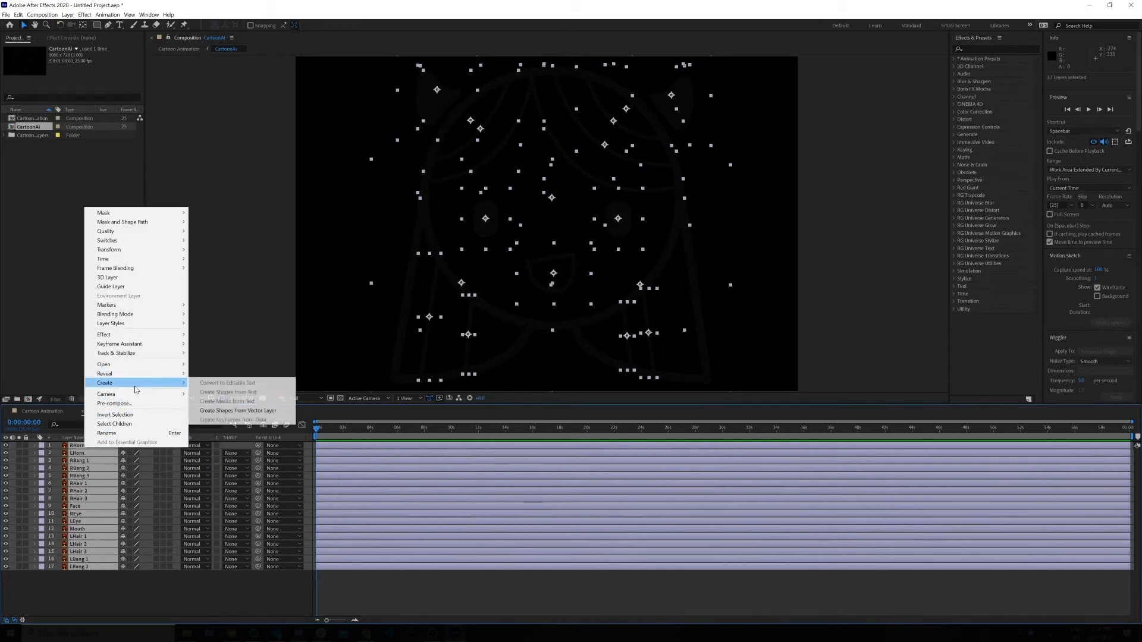
click(240, 411)
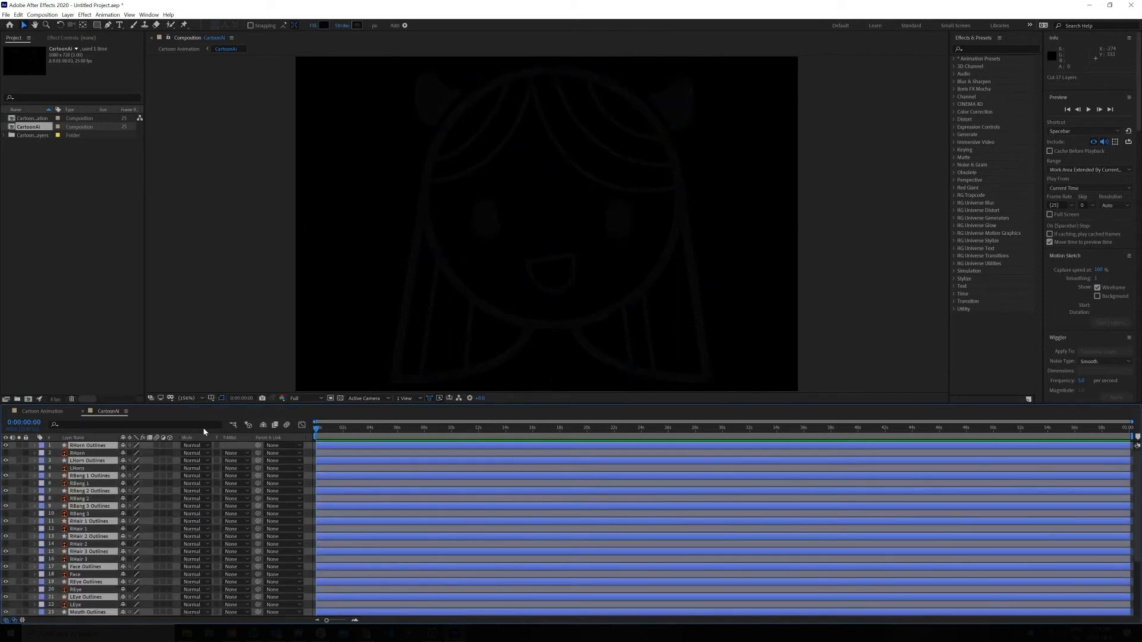
- Cut the new outline shape layers from CartoonAi and paste them into the Cartoon Animation composition
key(ctrl+x)
click(42, 410)
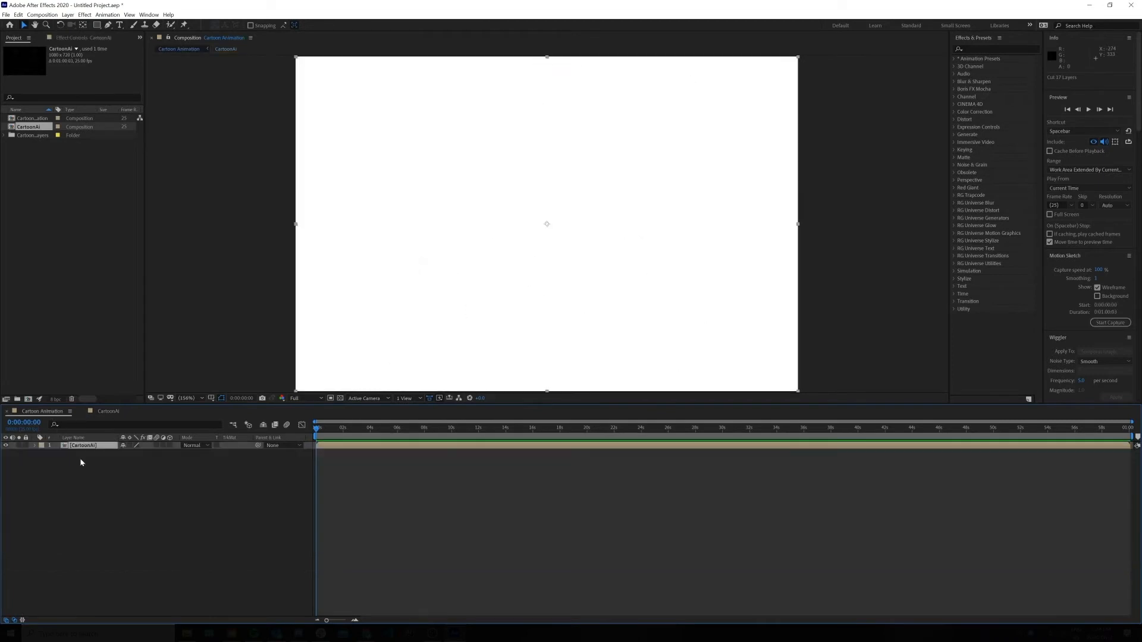
key(ctrl+v)
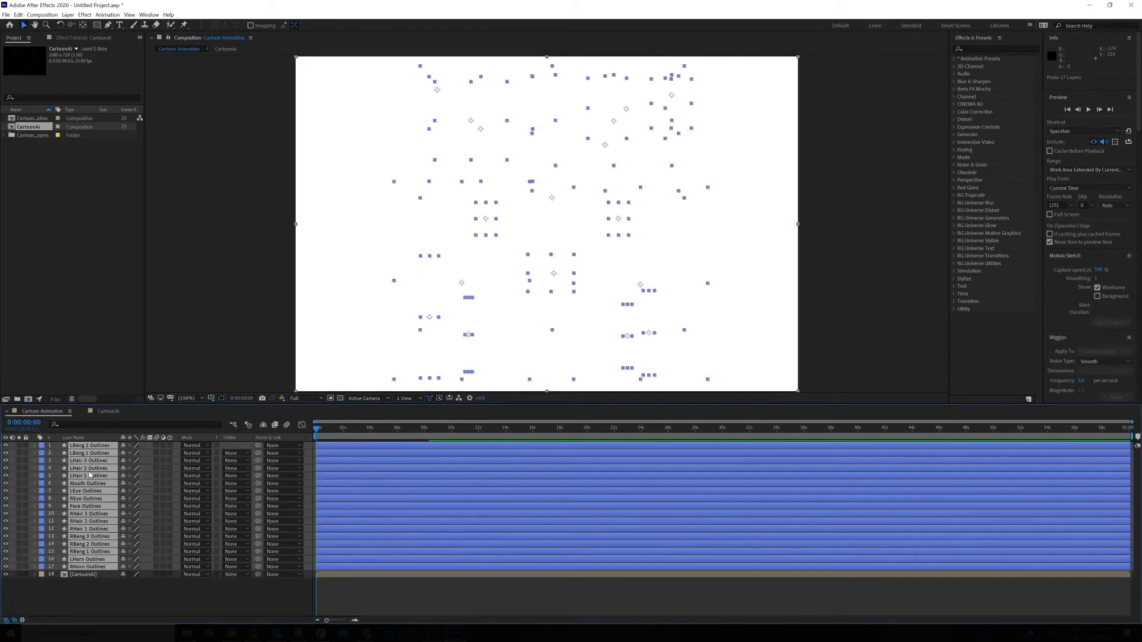
click(81, 574)
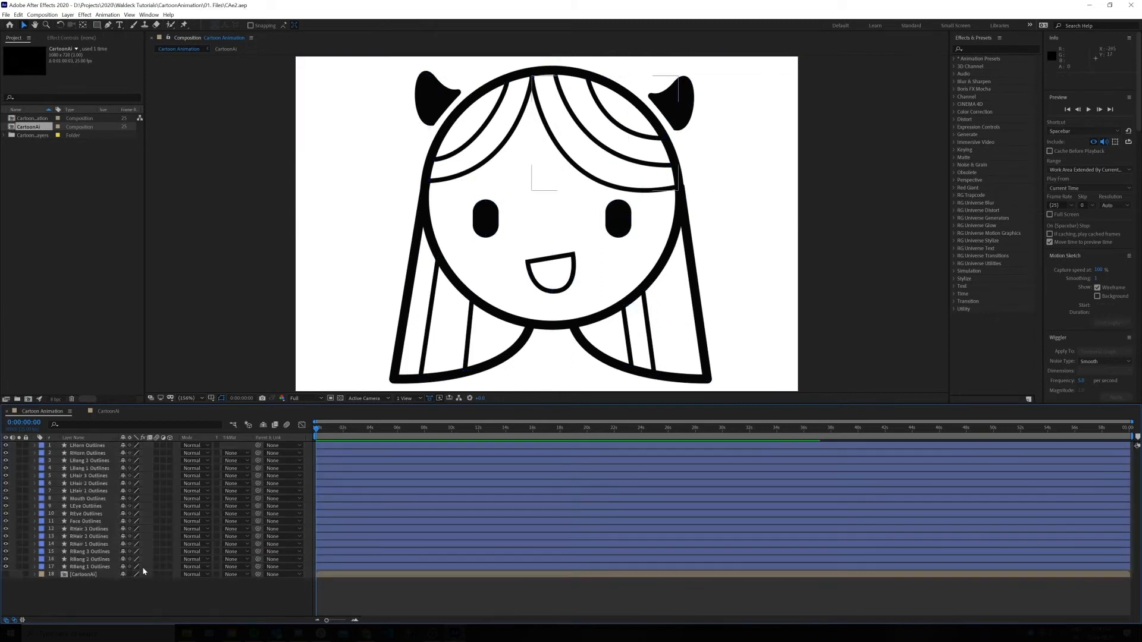
- Set the label colour of the LHorn and RHorn outline layers to Red
click(99, 446)
shift+click(99, 454)
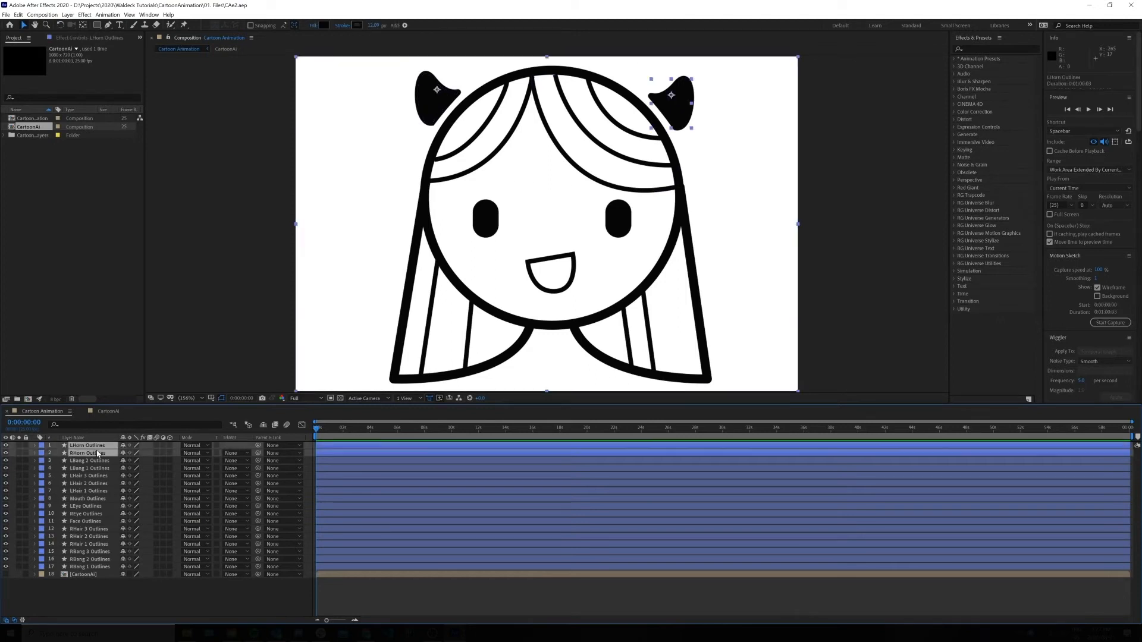
click(41, 446)
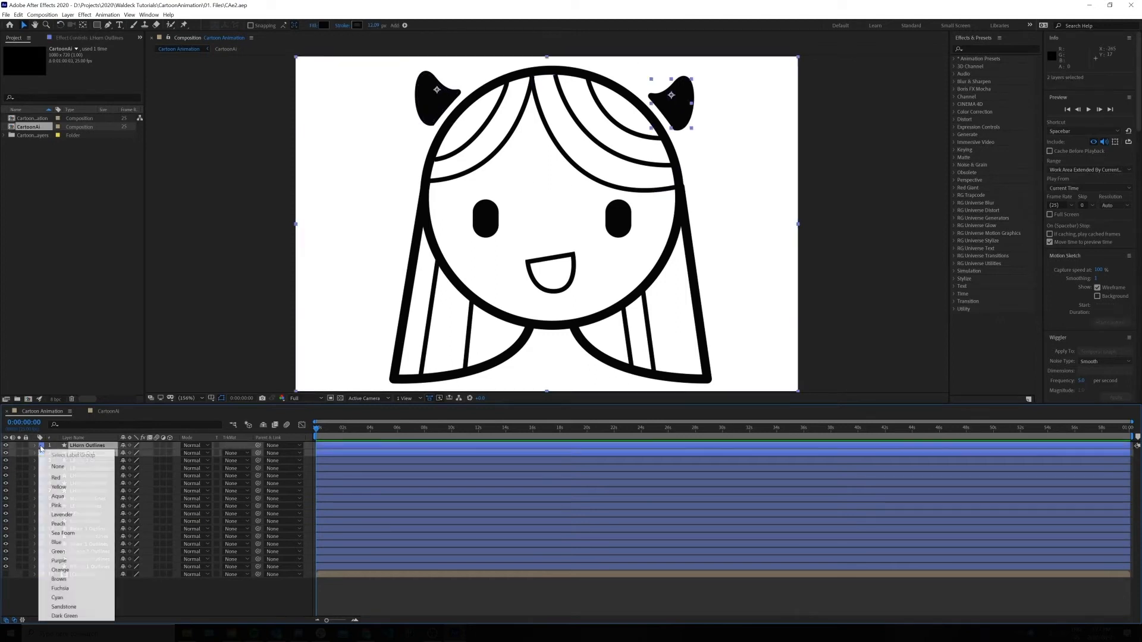
click(67, 479)
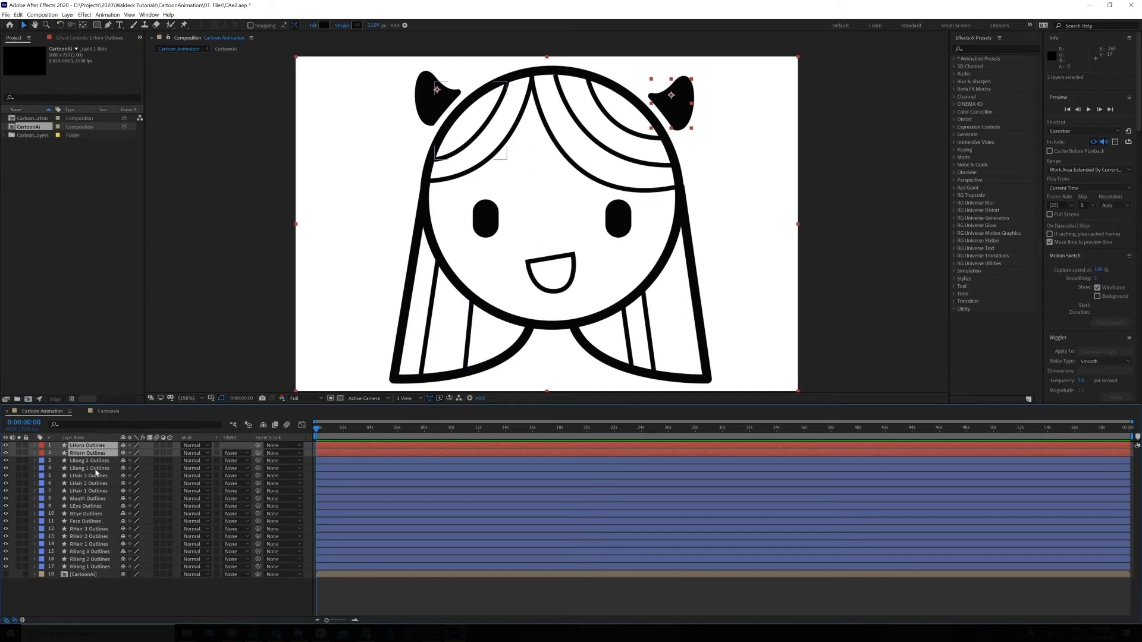
- Label the three RBang outline layers Sandstone and move them directly below the horn layers
click(89, 552)
shift+click(84, 567)
click(41, 567)
click(67, 551)
drag(89, 559, 100, 457)
- Set the label colour of the two LBang outline layers to Pink
click(90, 484)
shift+click(80, 491)
click(42, 484)
click(63, 371)
- Reorder the layers below the bangs, labelling both eye outline layers Yellow and the mouth outline layer Orange
drag(83, 544, 87, 503)
mouse_move(85, 544)
mouse_down()
mouse_move(83, 511)
mouse_move(87, 526)
mouse_up()
click(41, 506)
click(62, 375)
click(41, 514)
click(63, 384)
click(41, 521)
click(74, 475)
- Give the three RHair outline layers their own label colour and label the three LHair outline layers Peach
click(86, 552)
shift+click(85, 567)
click(42, 529)
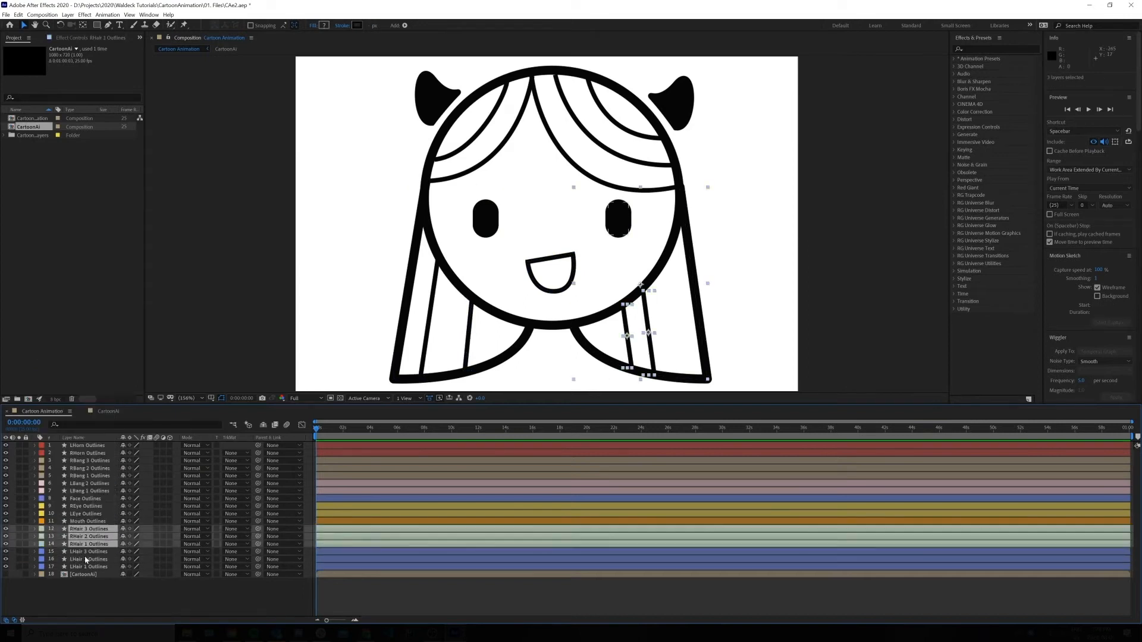
click(86, 552)
shift+click(85, 567)
click(41, 567)
click(76, 467)
- Shorten the work area to about the first 5 seconds and delete the CartoonAi layer from the composition
drag(1132, 437, 382, 437)
click(340, 428)
click(76, 576)
key(Delete)
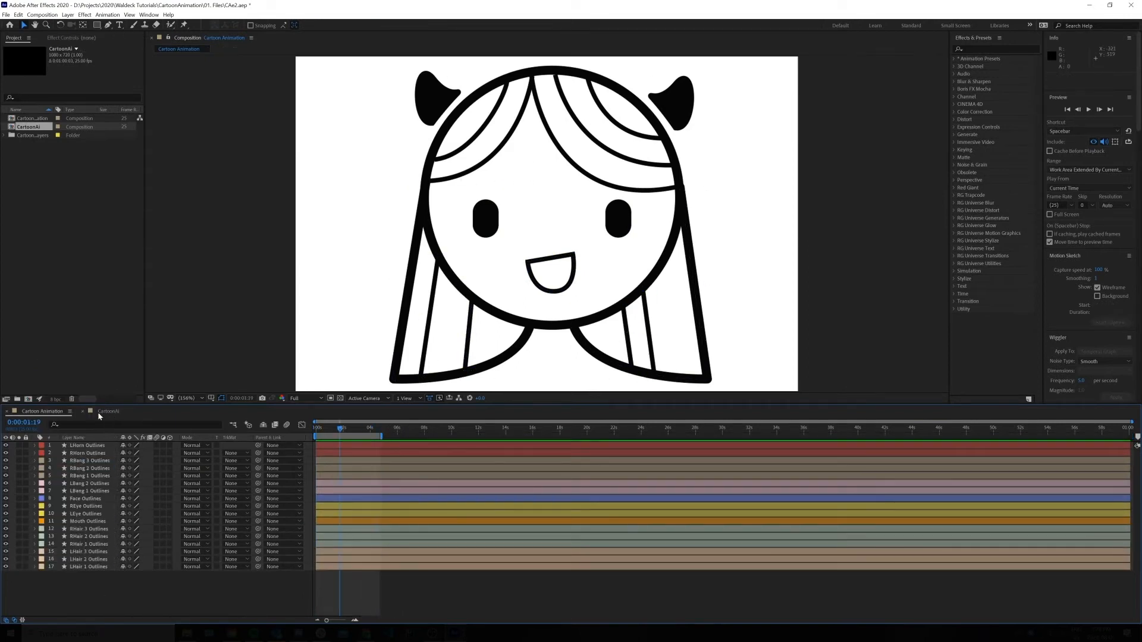
click(83, 411)
drag(339, 429, 338, 429)
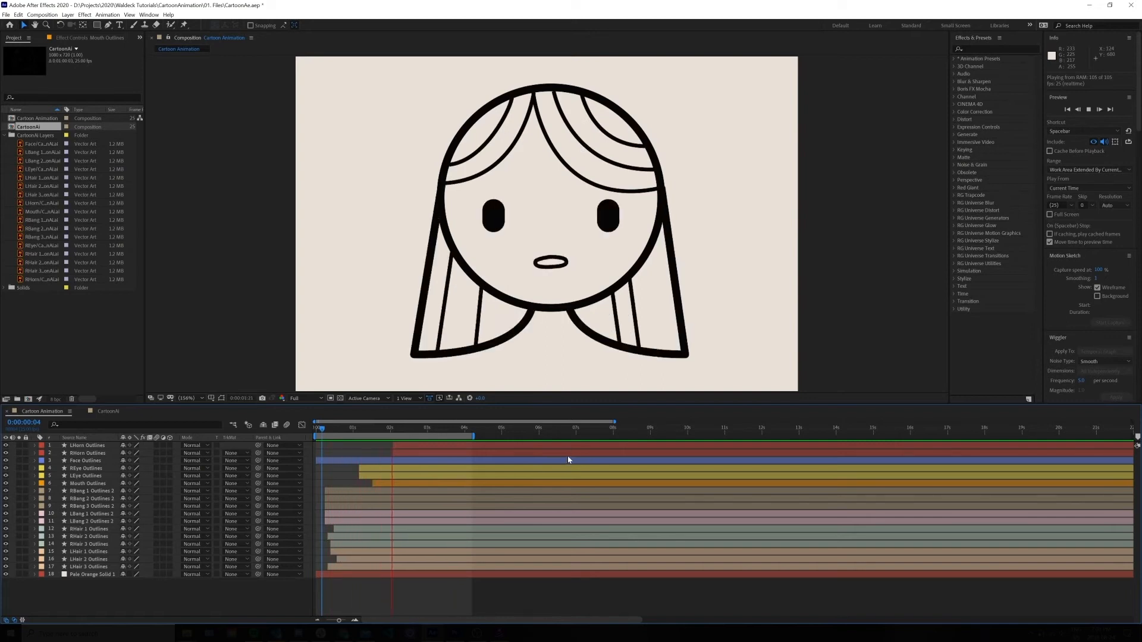
- Hide the mouth, bang and hair outline layers from the timeline as shy layers and return the playhead to the first frame
key(space)
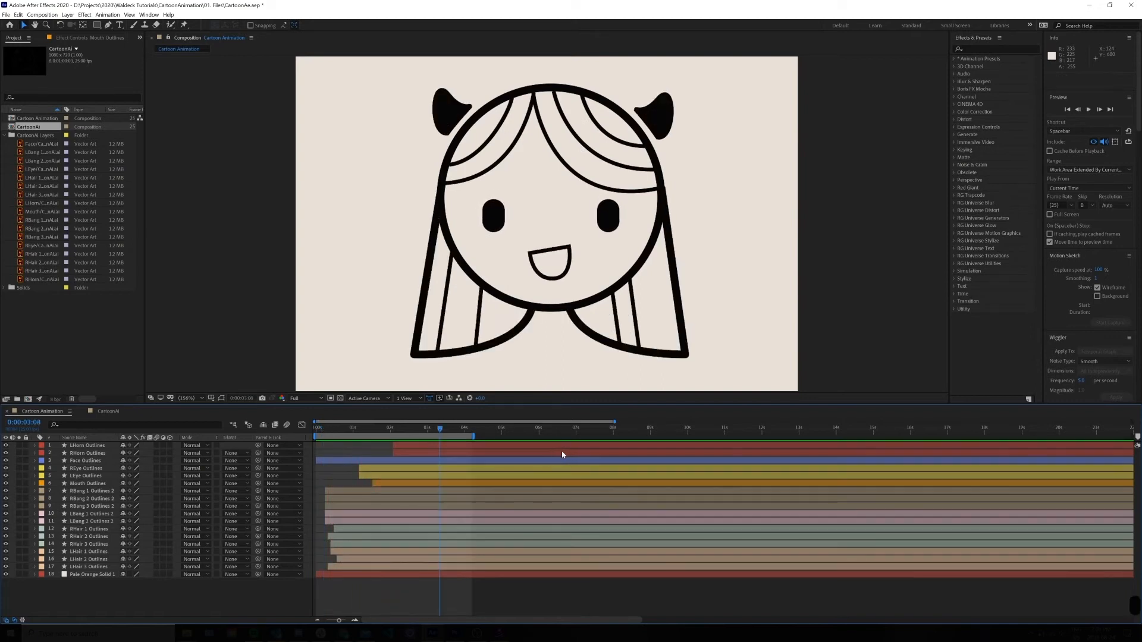
click(94, 447)
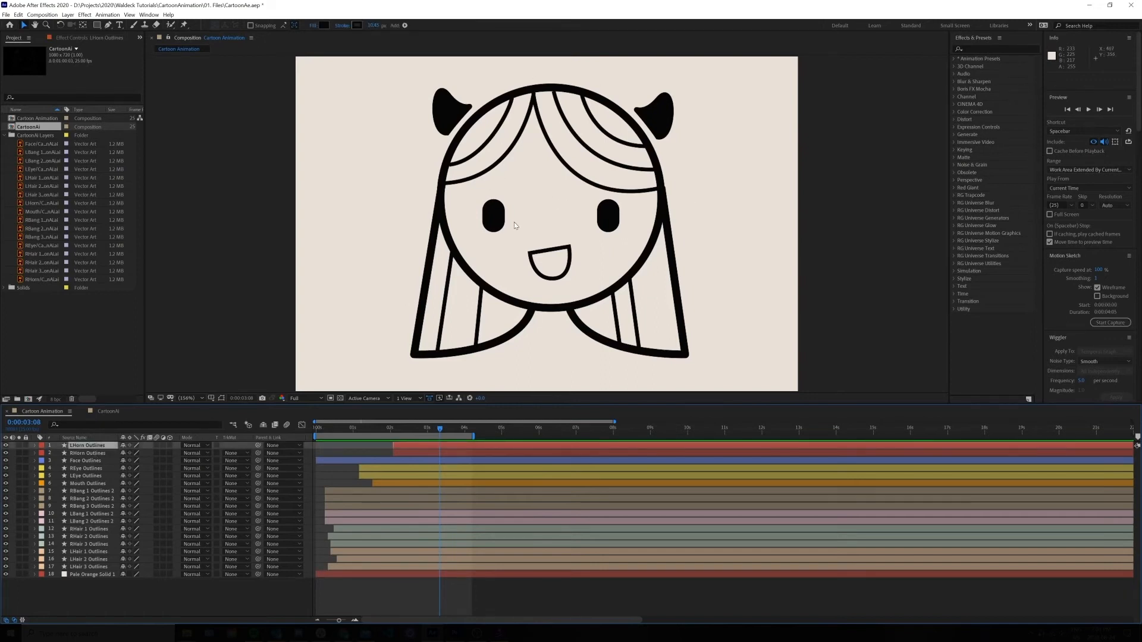
click(94, 484)
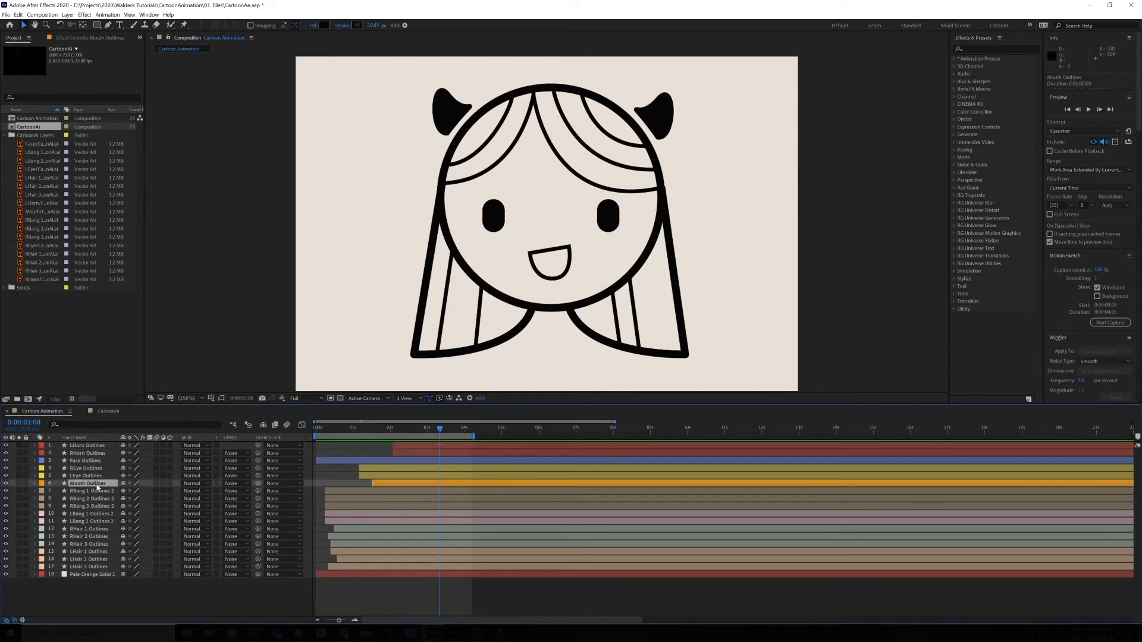
shift+click(90, 567)
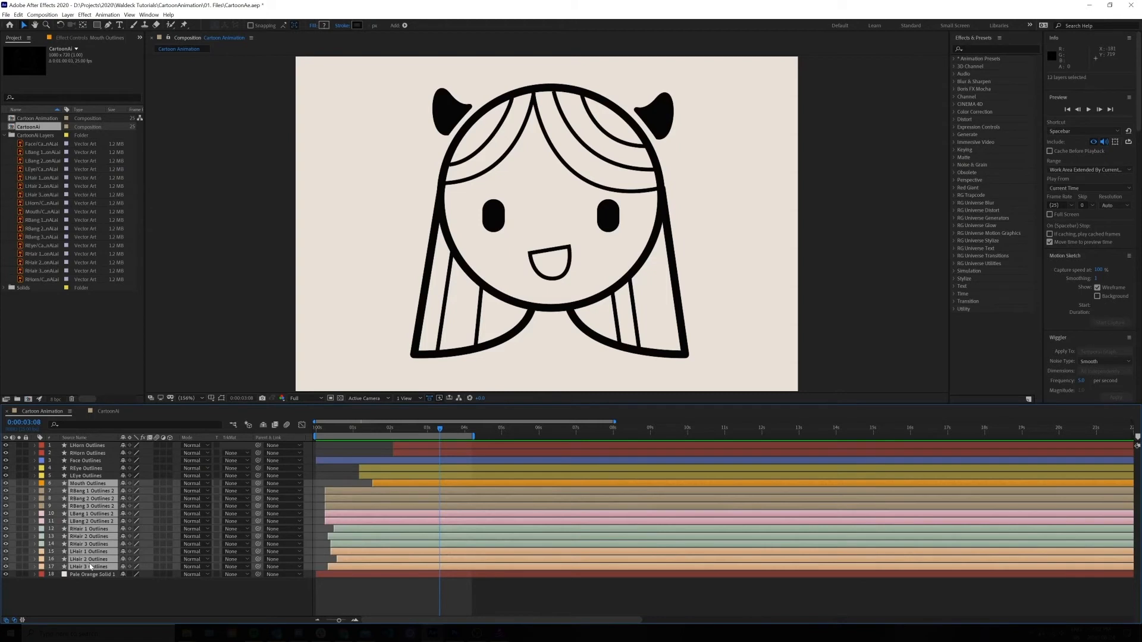
click(125, 484)
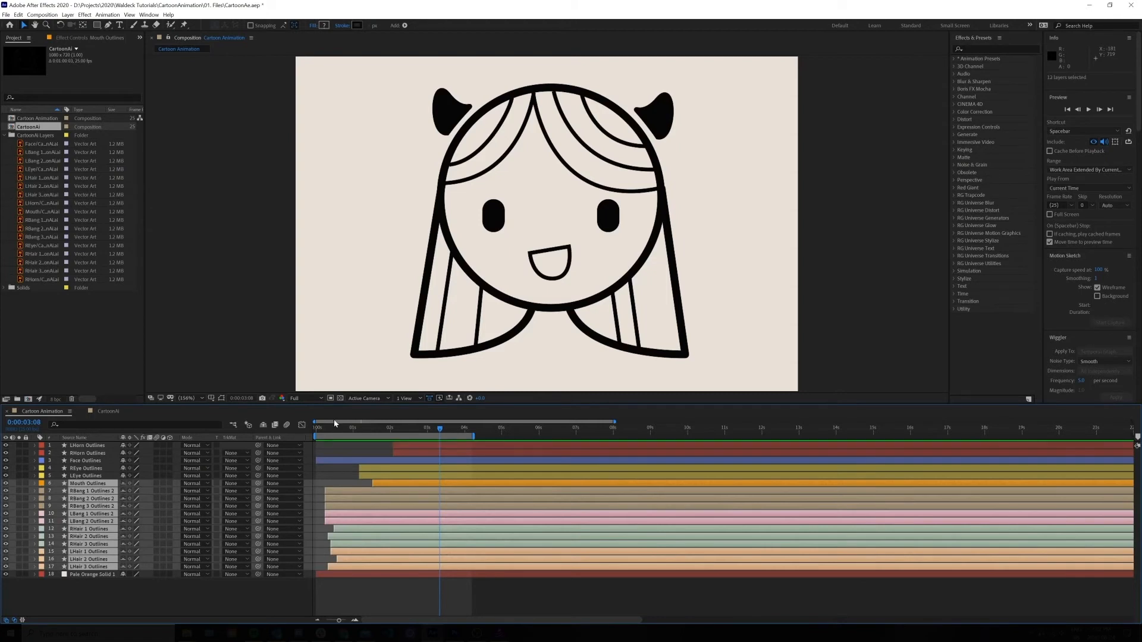
click(263, 426)
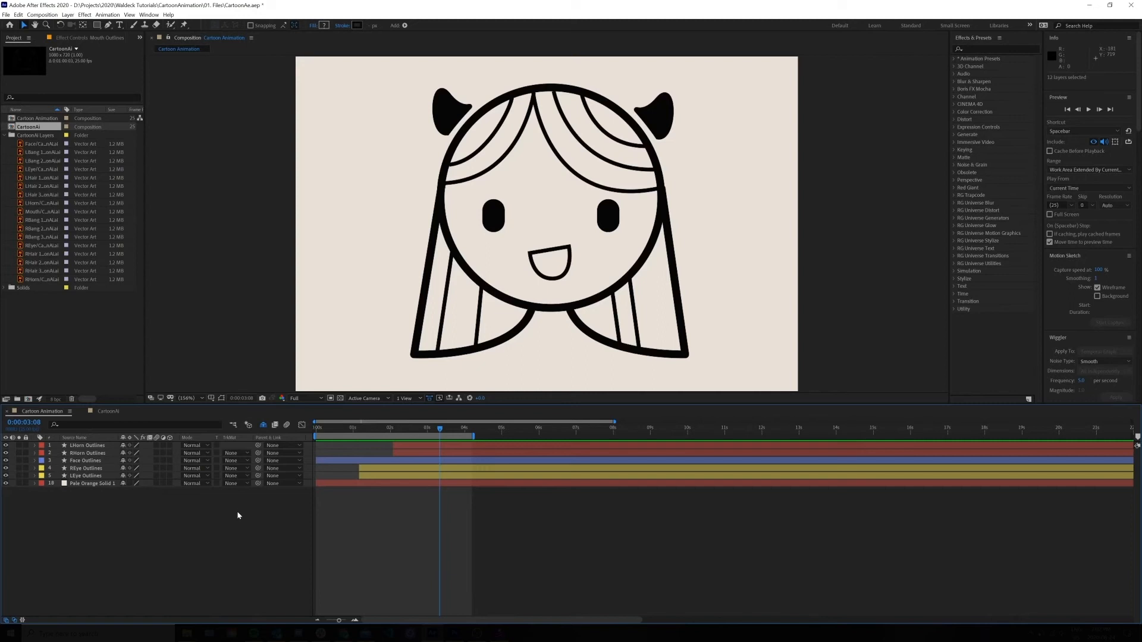
drag(440, 431, 316, 431)
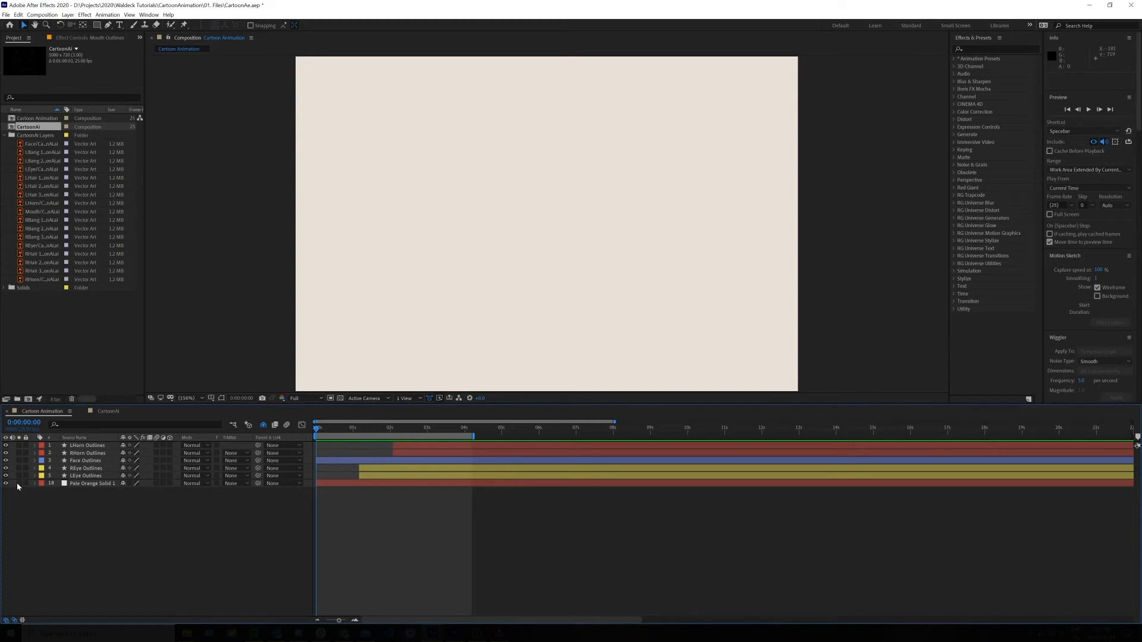
- Solo the Pale Orange Solid 1 and Face Outlines layers with the playhead at frame 2
click(177, 460)
mouse_move(321, 434)
mouse_down()
mouse_move(331, 431)
mouse_move(318, 430)
mouse_up()
click(110, 527)
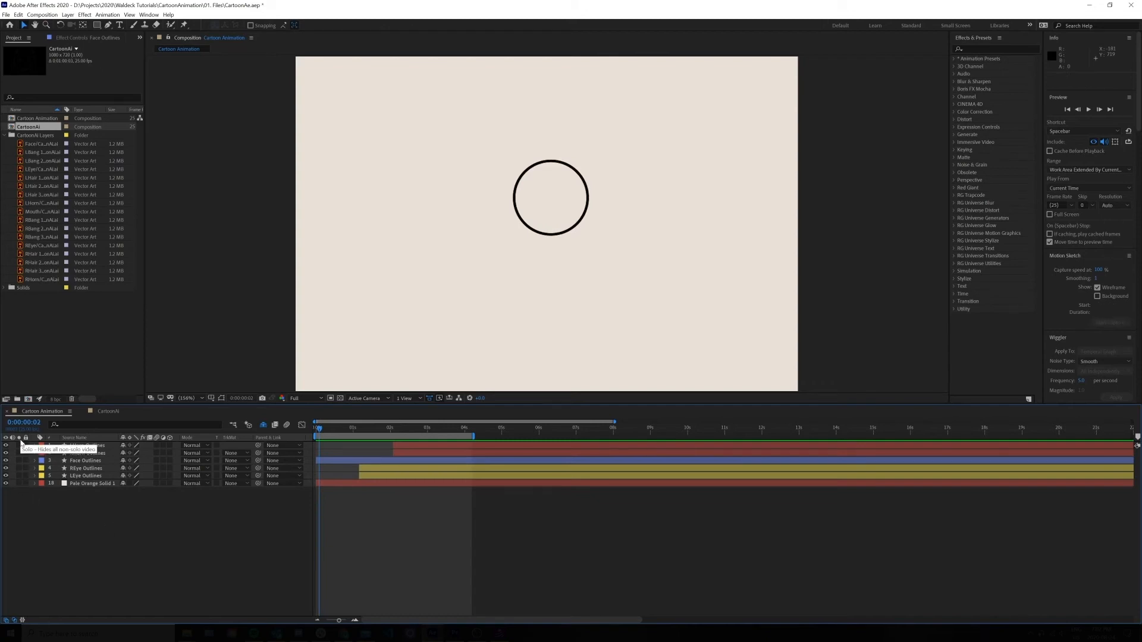
click(18, 483)
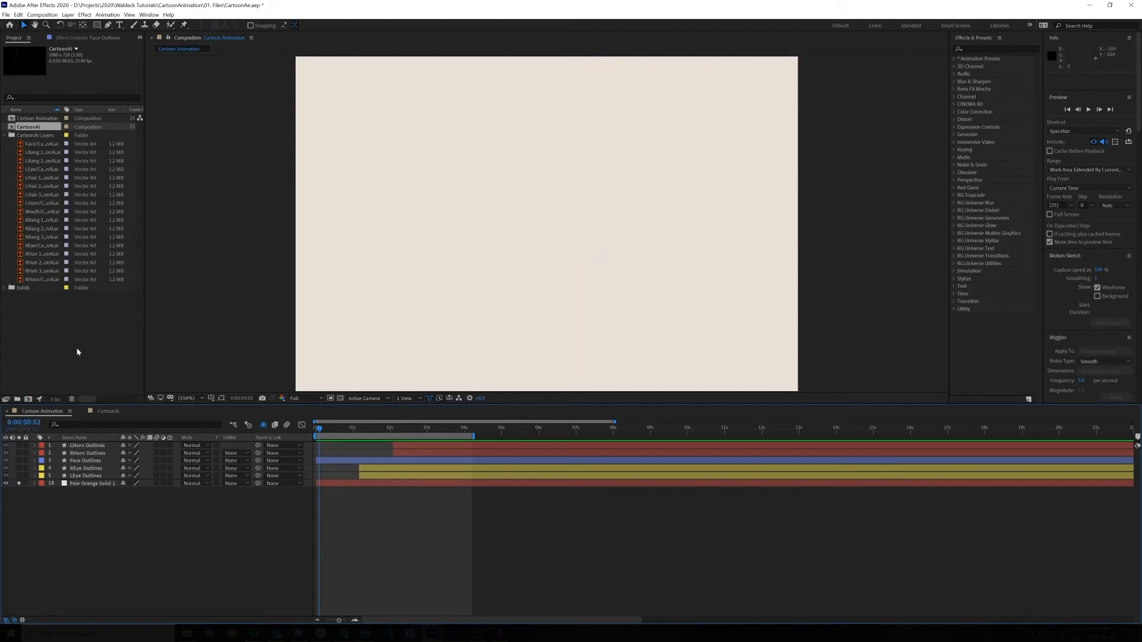
click(19, 460)
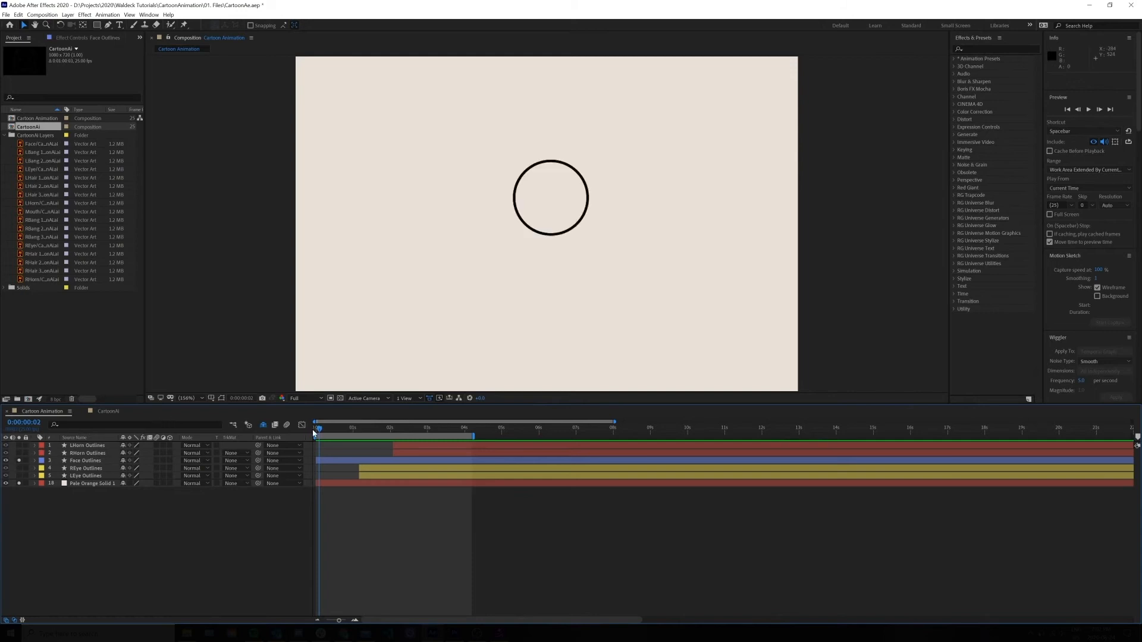
- Reveal the Scale keyframes of the Face Outlines layer and scrub to frame 6 to examine the face growing
click(103, 461)
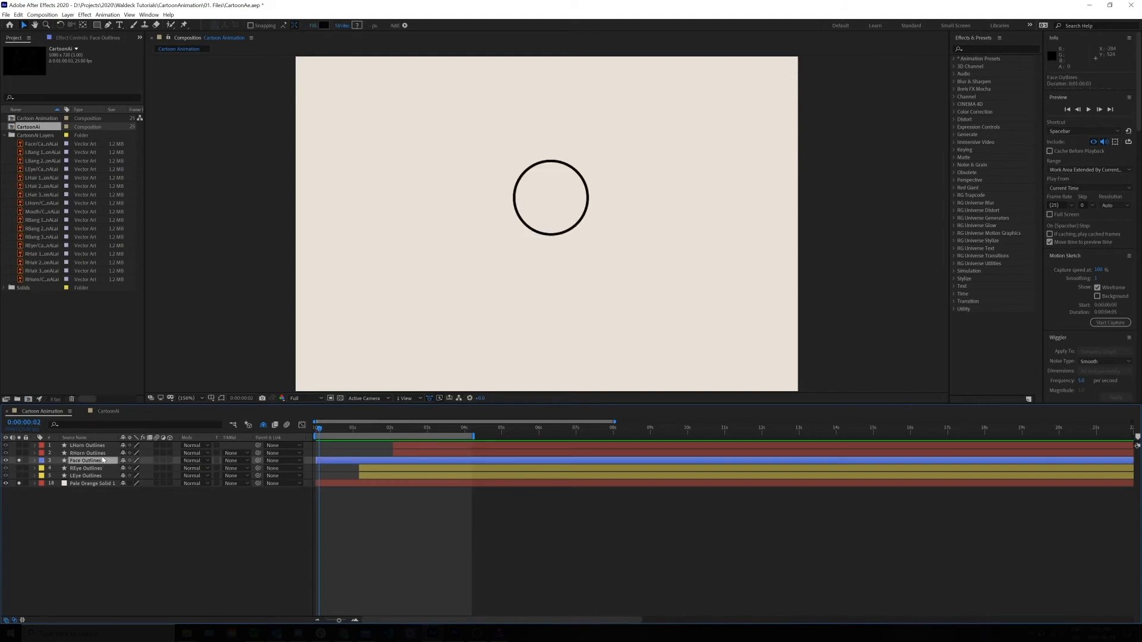
key(s)
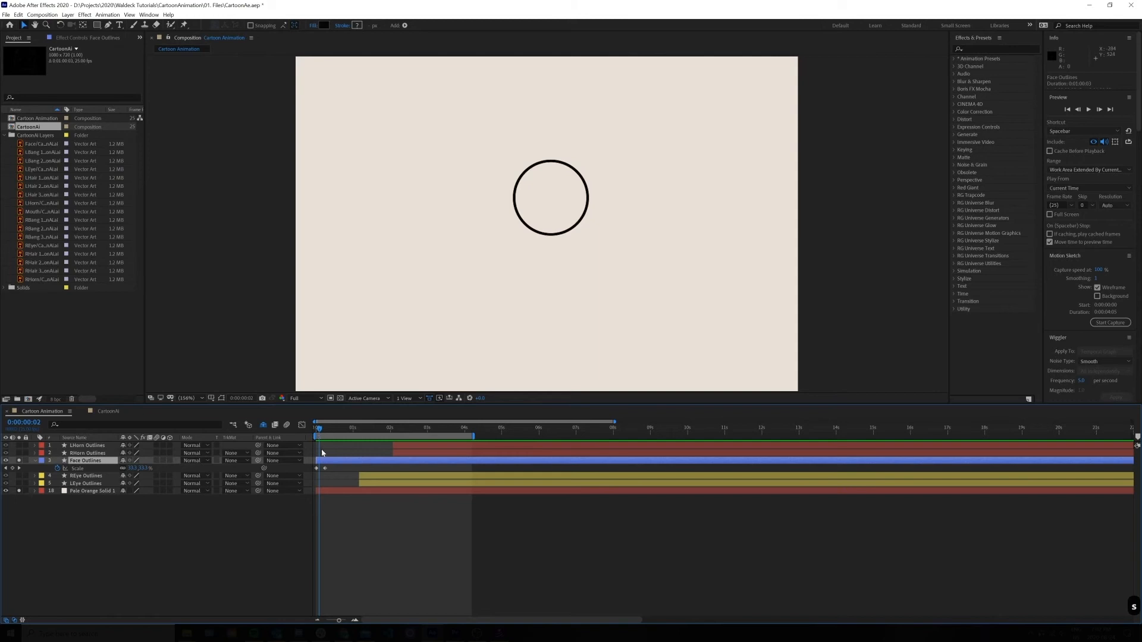
drag(319, 430, 326, 434)
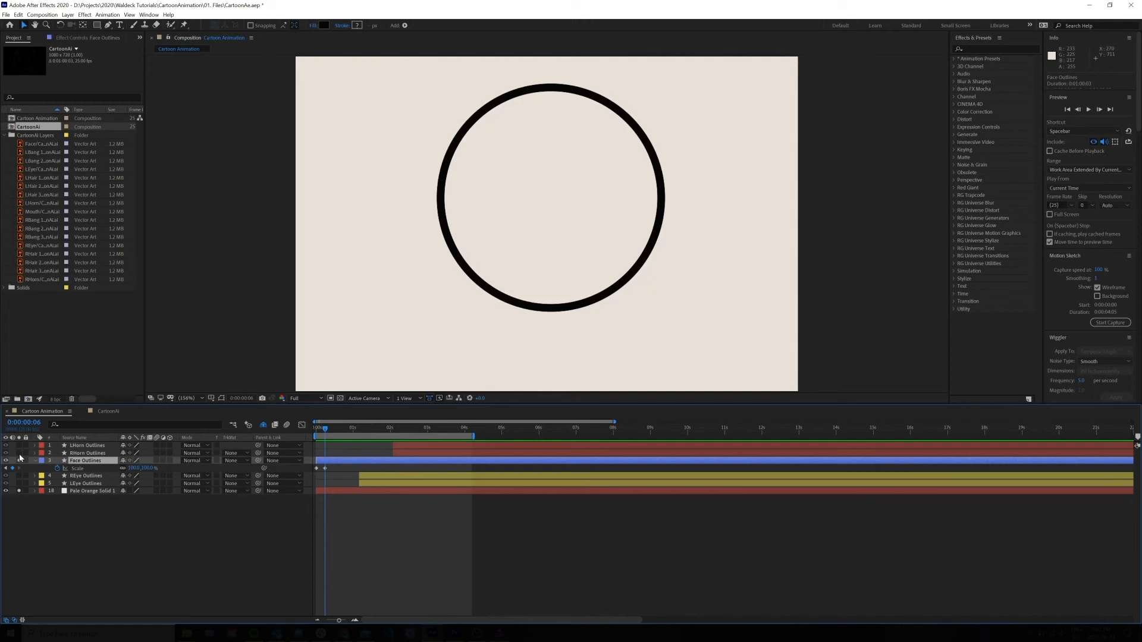
- Solo the eye and horn outline layers too, reveal Scale on all five face layers, and scrub to 0:00:01:23
drag(19, 476, 19, 446)
click(83, 446)
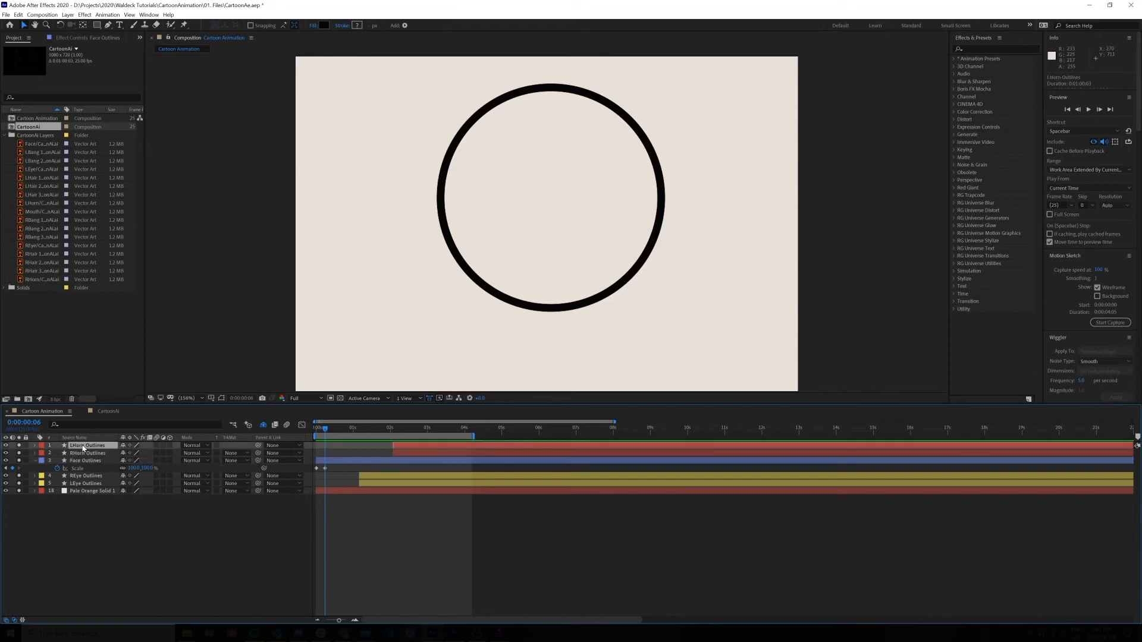
shift+click(80, 484)
key(s)
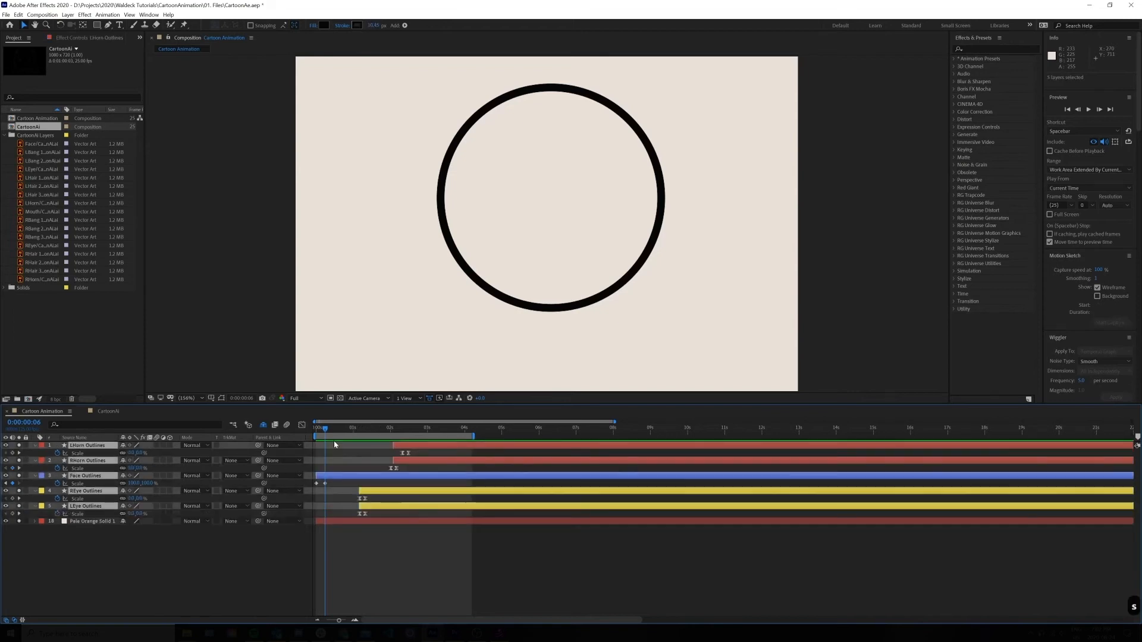
drag(325, 430, 387, 443)
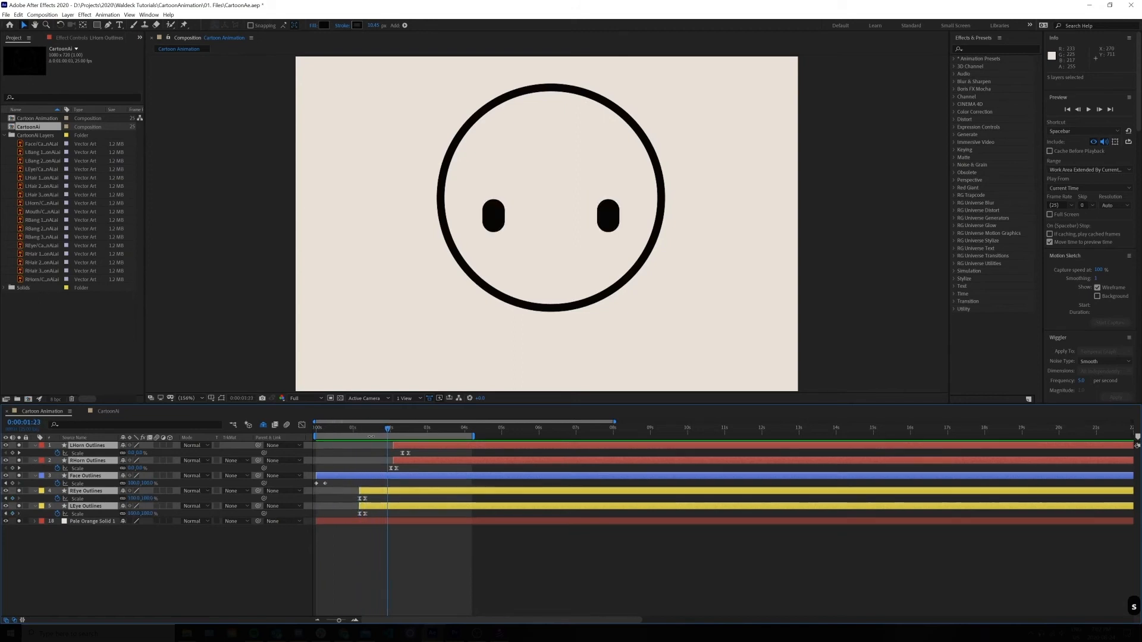
- Show Position alongside Scale on both eye outline layers and scrub through the eyes' animation
click(111, 529)
click(91, 506)
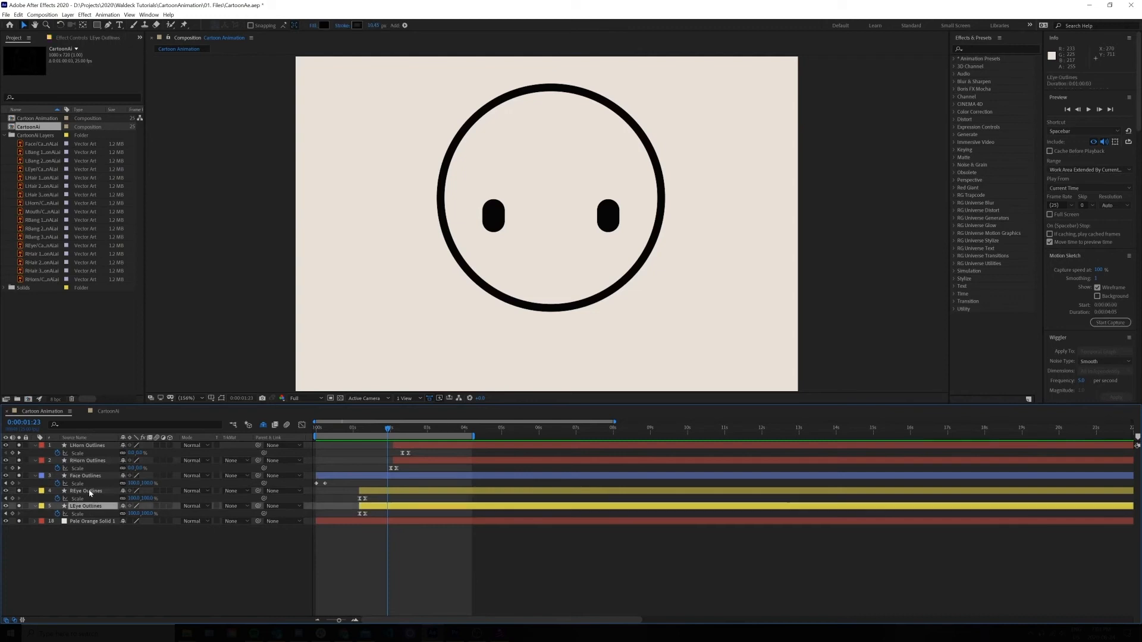
ctrl+click(89, 491)
key(shift+p)
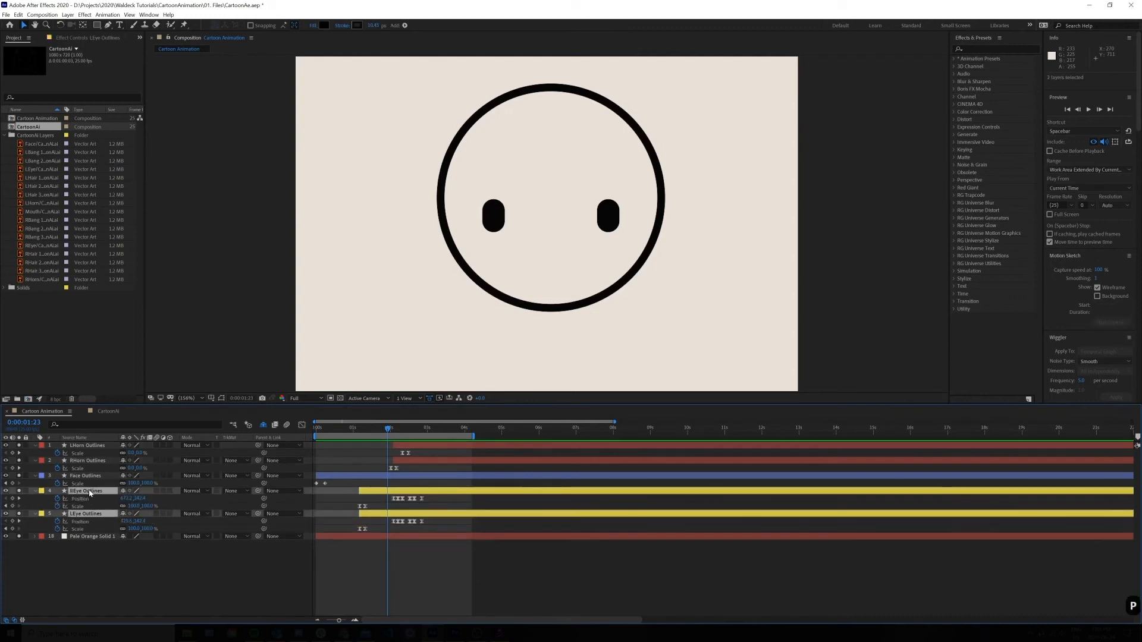
click(363, 564)
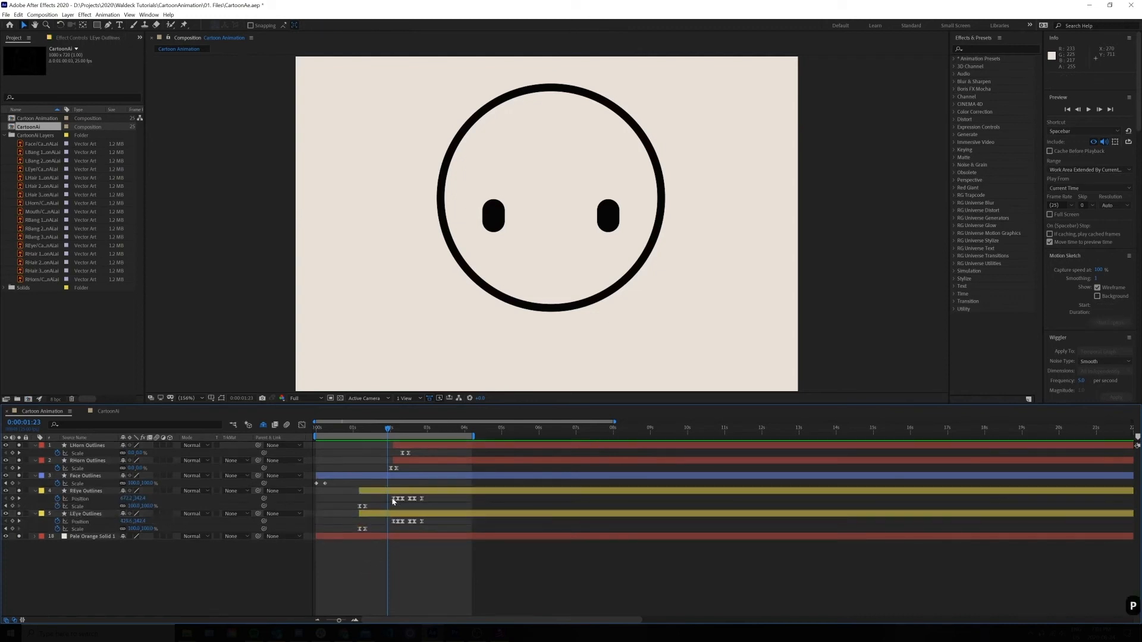
drag(387, 432, 375, 452)
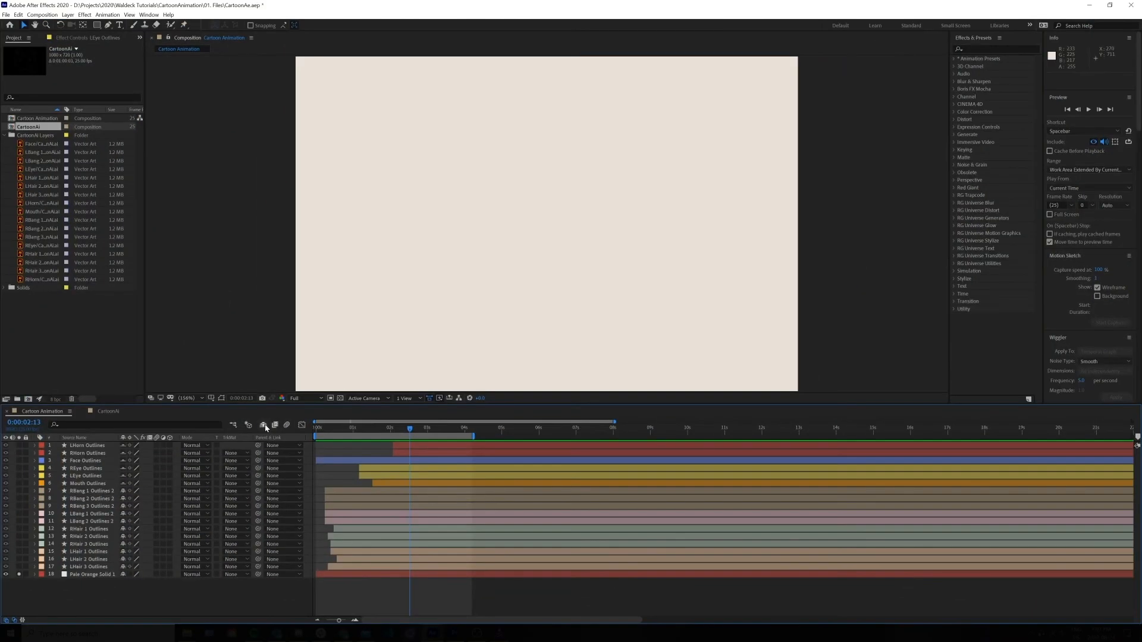
- Hide the shy layers, solo the bang and hair outline layers, and scrub from the first frame to frame 22
click(263, 425)
drag(411, 430, 218, 463)
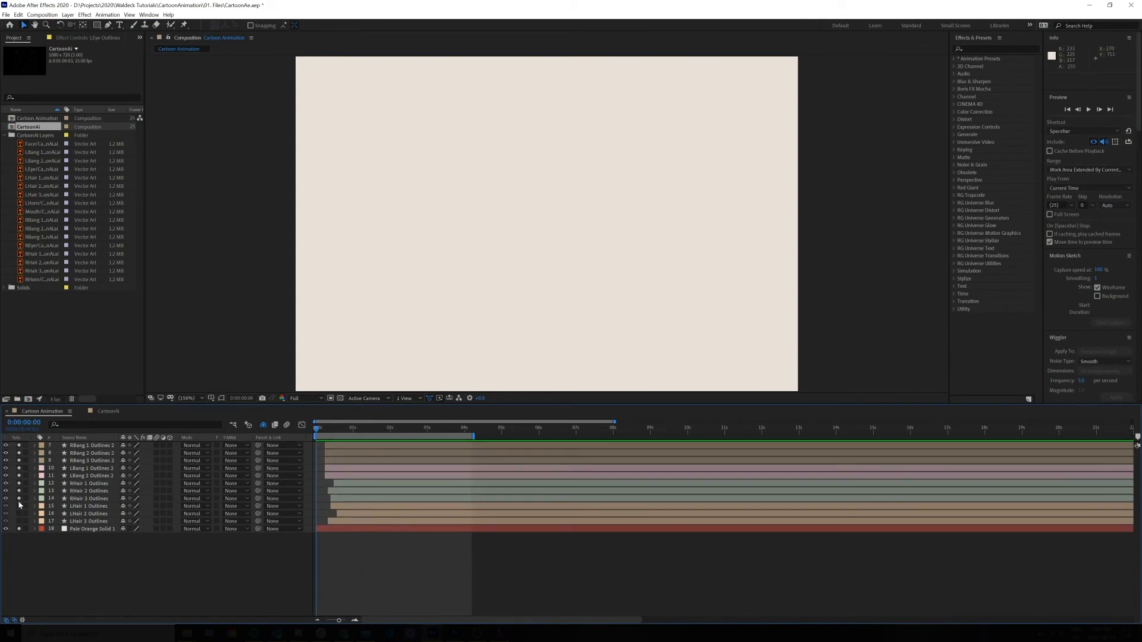
mouse_move(317, 433)
mouse_down()
mouse_move(373, 438)
mouse_move(328, 443)
mouse_move(350, 445)
mouse_up()
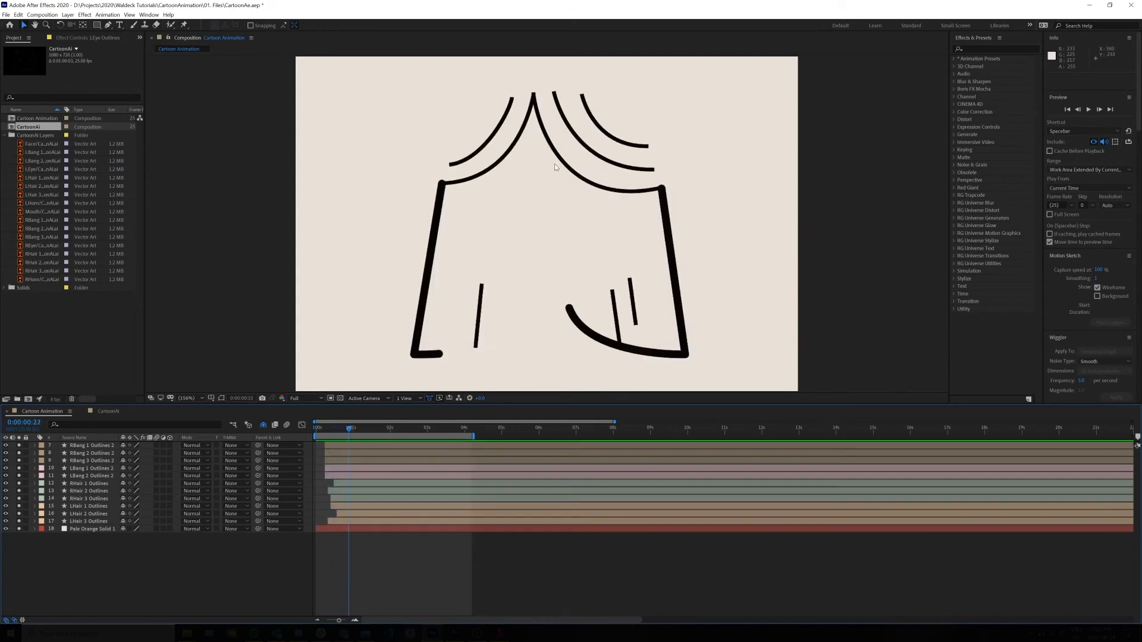
- Leave only RBang 1 Outlines 2 soloed over the background, expand its Trim Paths 1 properties, and examine the shape operators that can be added
drag(18, 453, 20, 522)
click(109, 446)
click(34, 446)
click(42, 453)
click(51, 469)
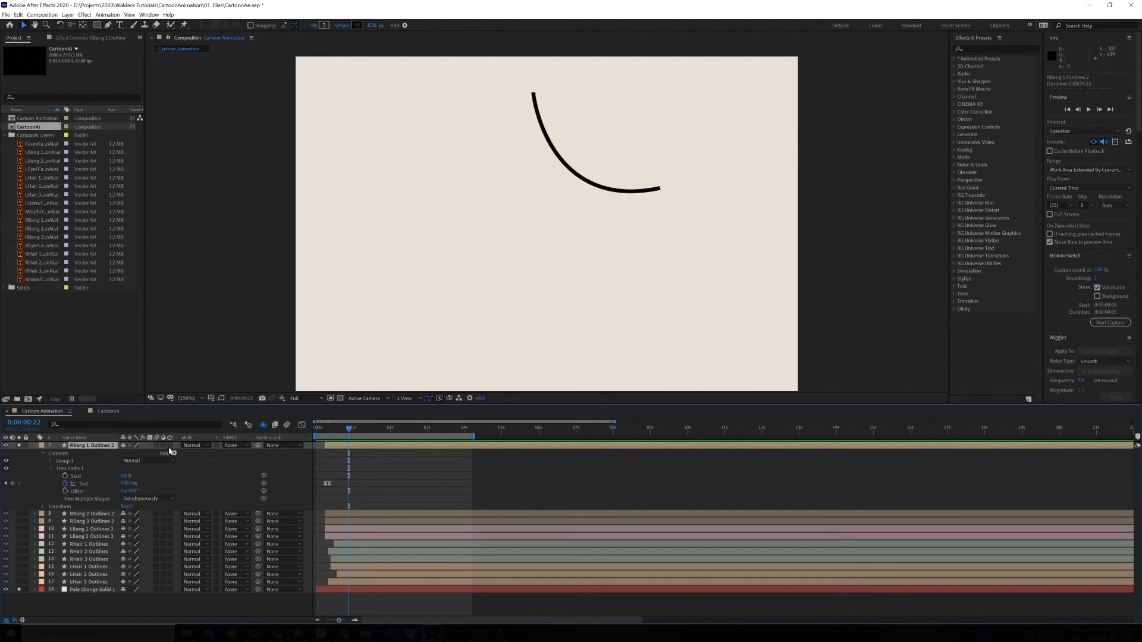
click(173, 453)
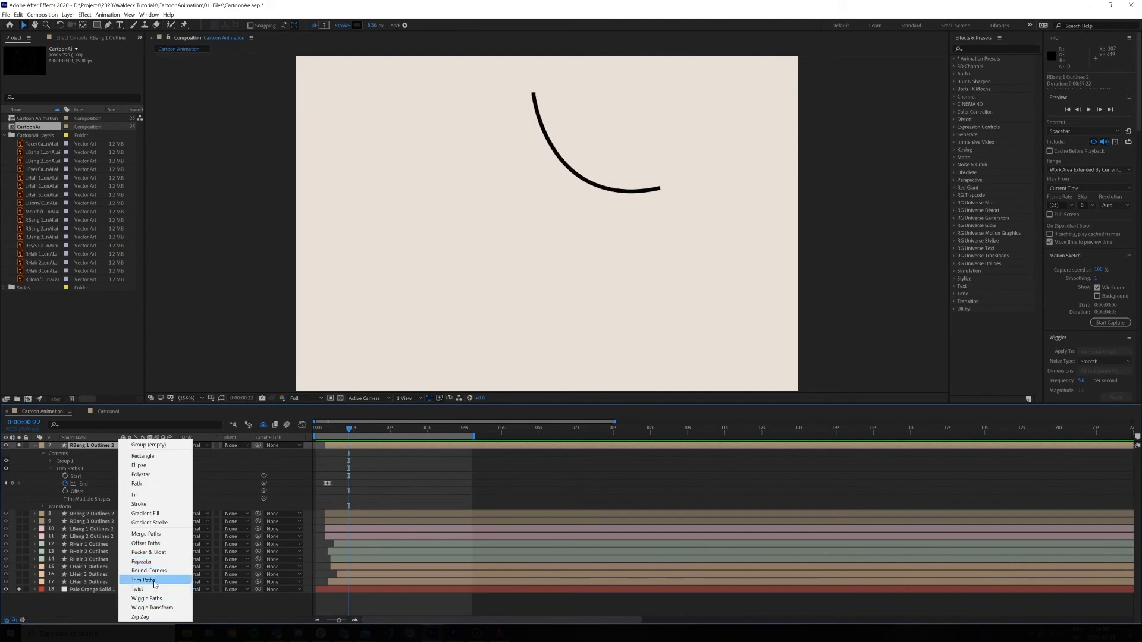
click(95, 607)
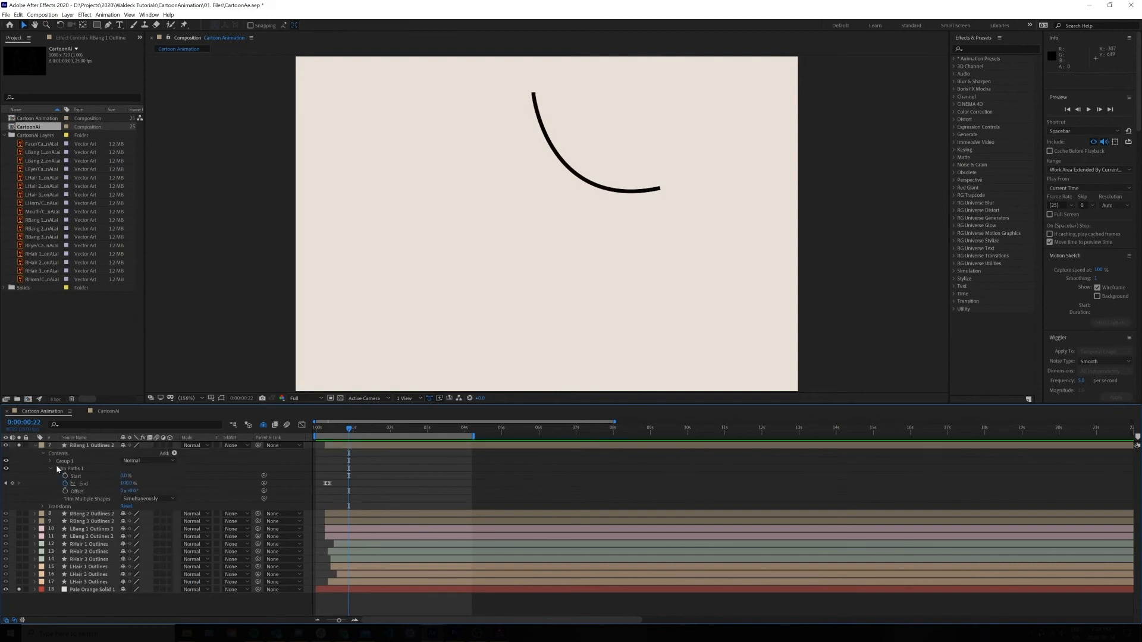
- Select the Trim Paths End property of RBang 1 Outlines 2, enlarge the timeline to single frames, and scrub from frame 6 to 9
click(83, 485)
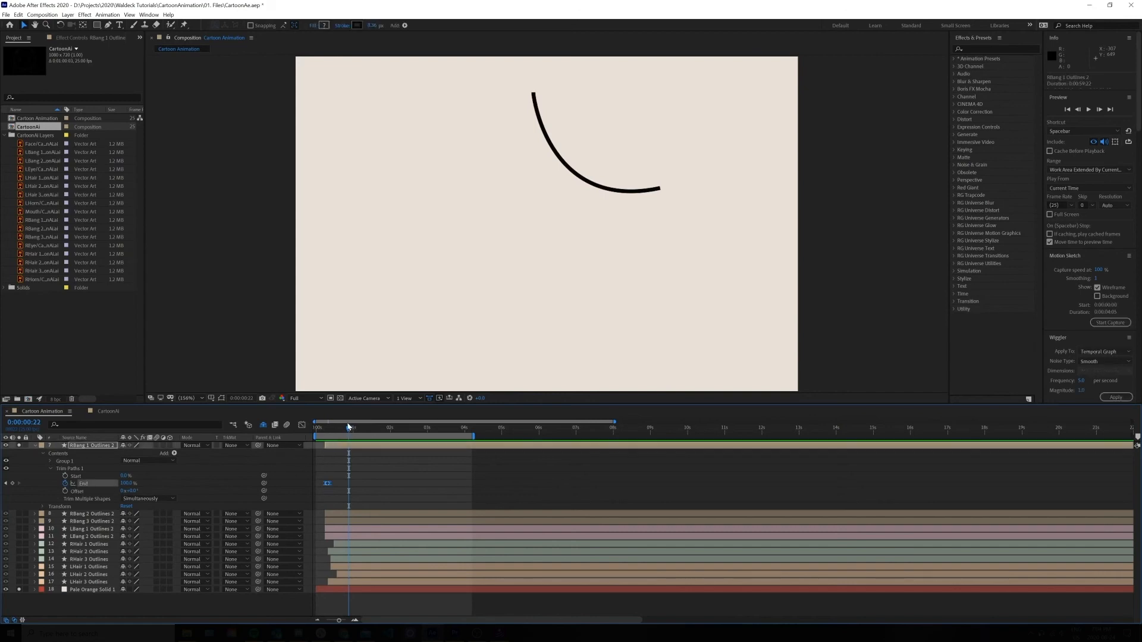
key(semicolon)
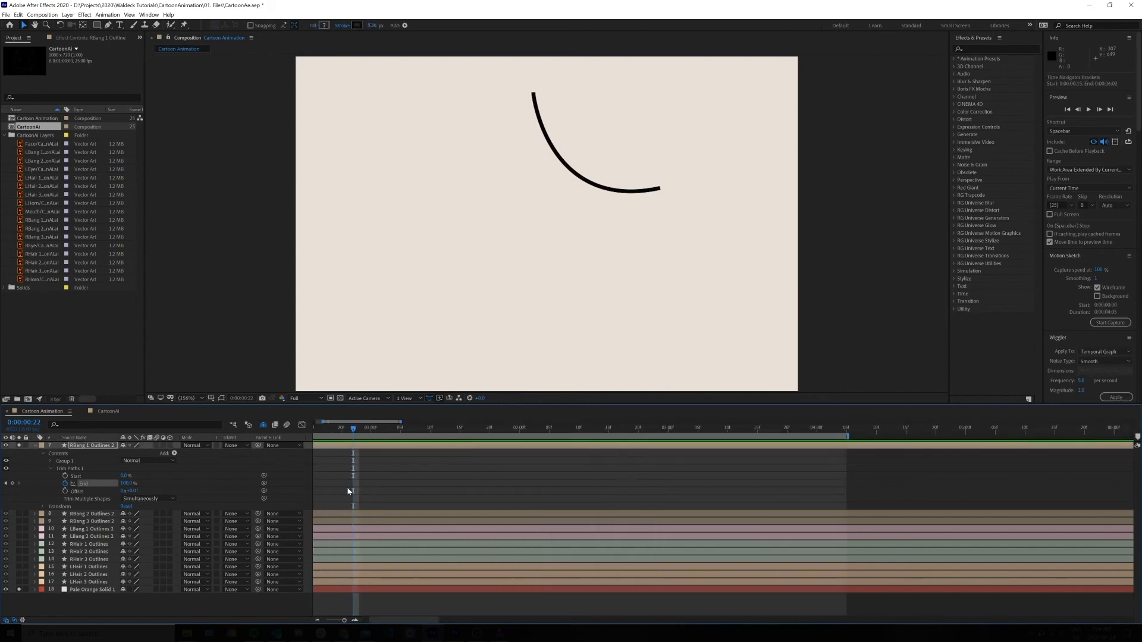
drag(383, 620, 374, 620)
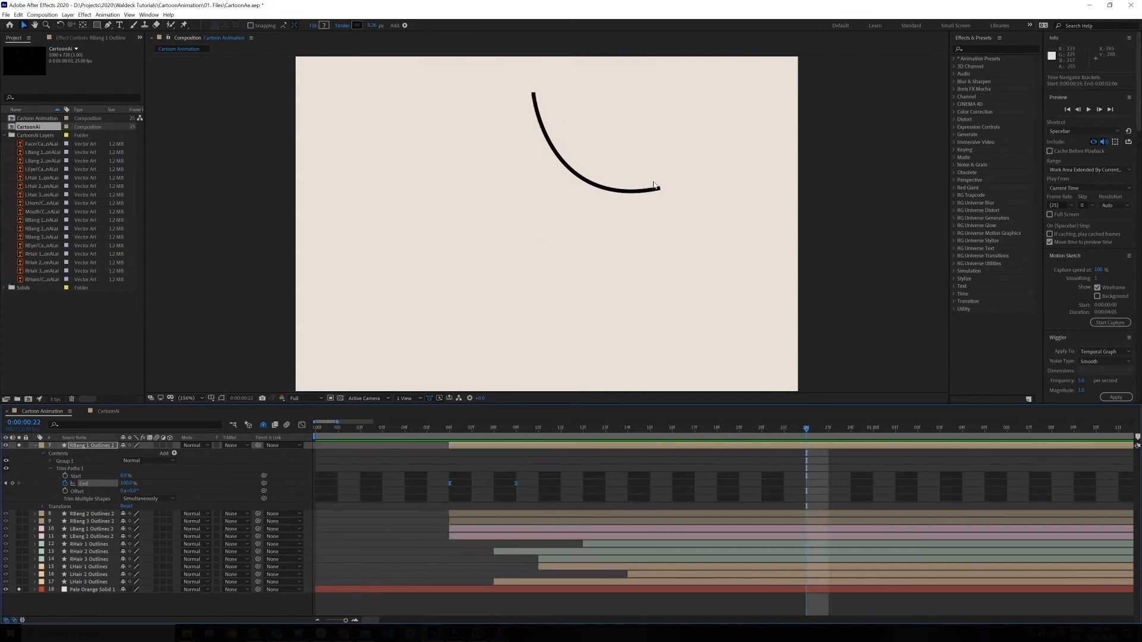
click(456, 426)
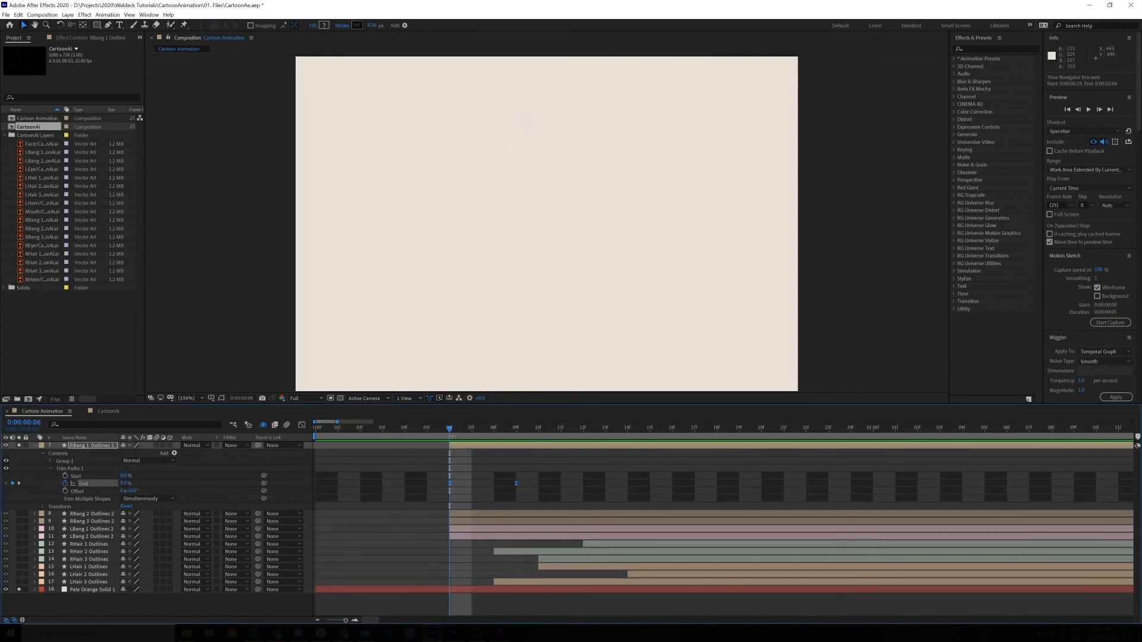
drag(462, 437, 516, 436)
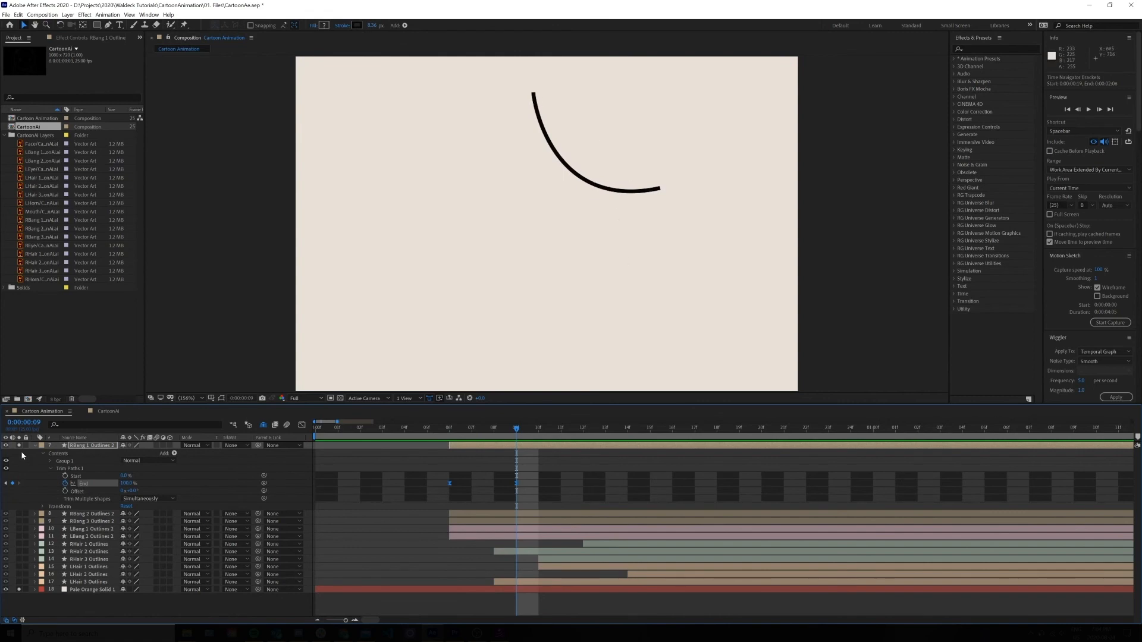
- Solo the remaining bang and hair outline layers again and scrub forward to examine the strands drawing on
drag(19, 515, 24, 581)
mouse_move(518, 429)
mouse_down()
mouse_move(648, 446)
mouse_move(634, 450)
mouse_up()
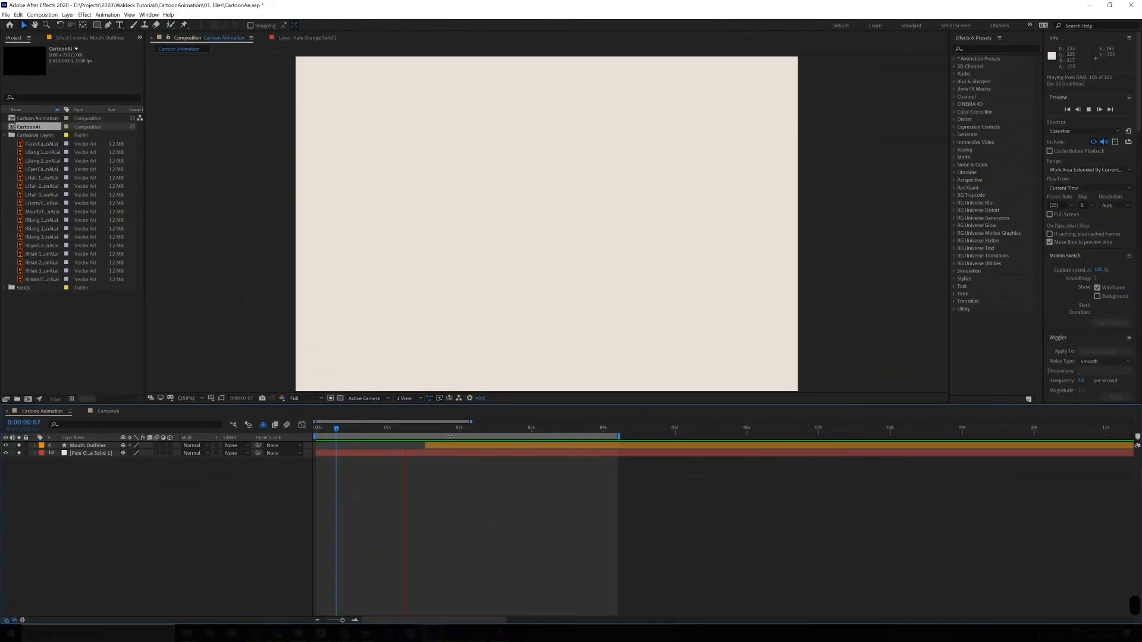
- Stop the preview, expand Mouth Outlines to its Path and Scale keyframes, select Path, and scrub through the mouth's shape changes
key(space)
click(73, 446)
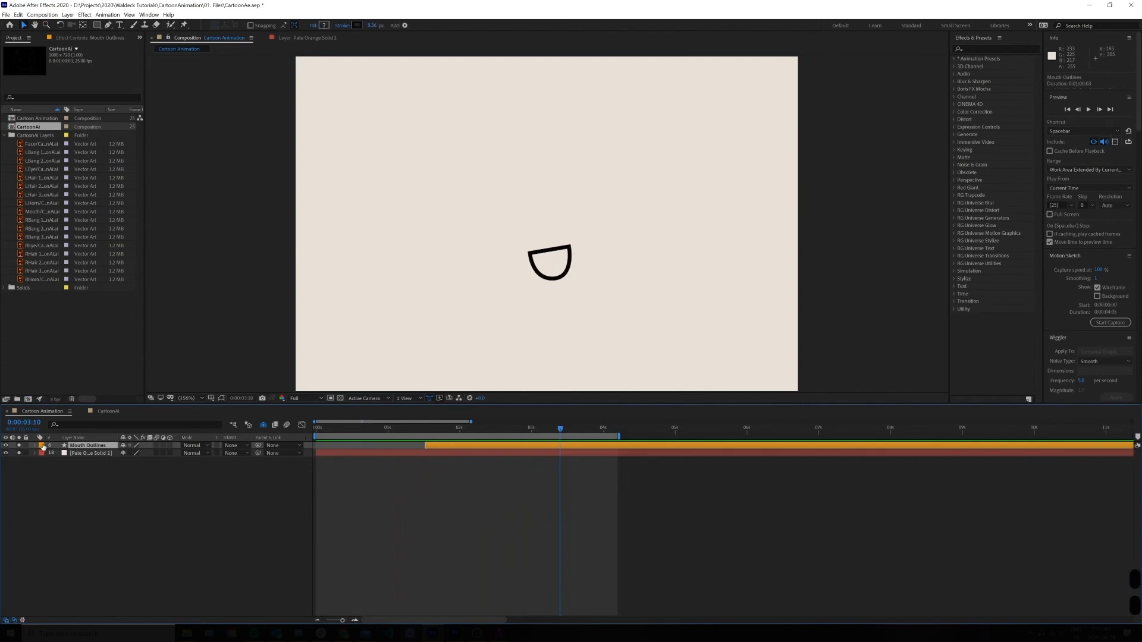
click(35, 446)
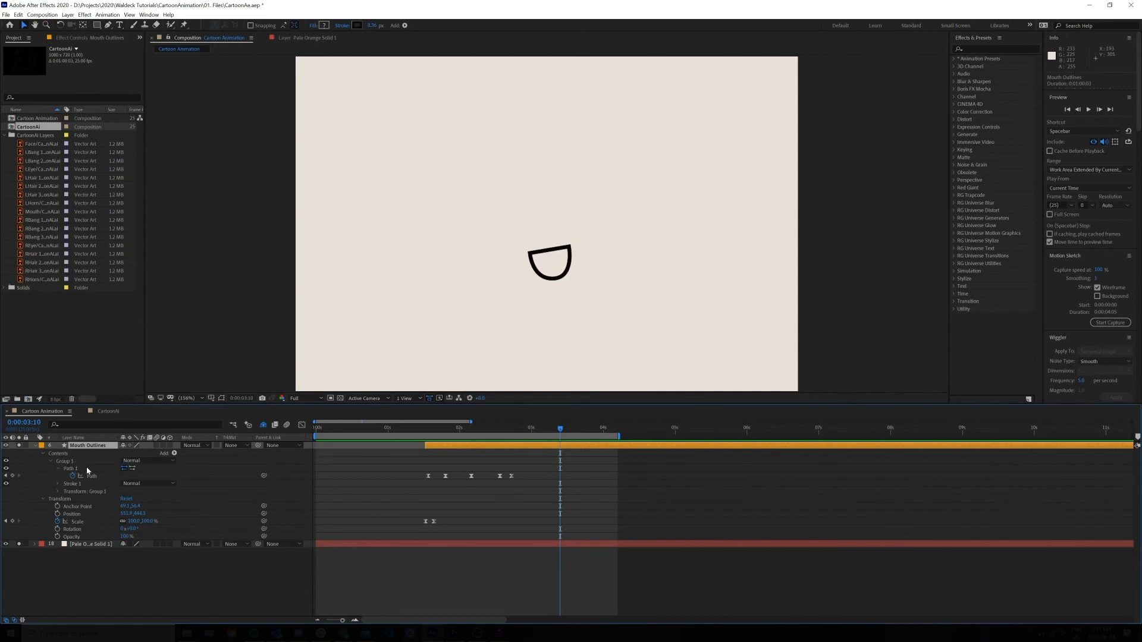
click(104, 476)
key(Caps_Lock)
drag(561, 429, 559, 457)
key(Caps_Lock)
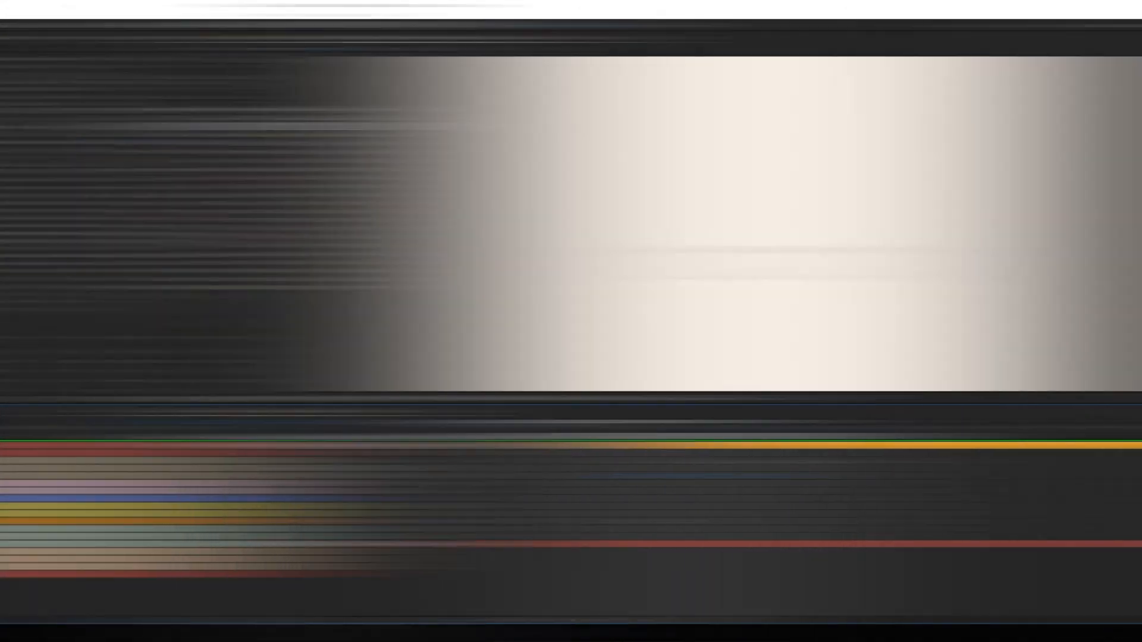